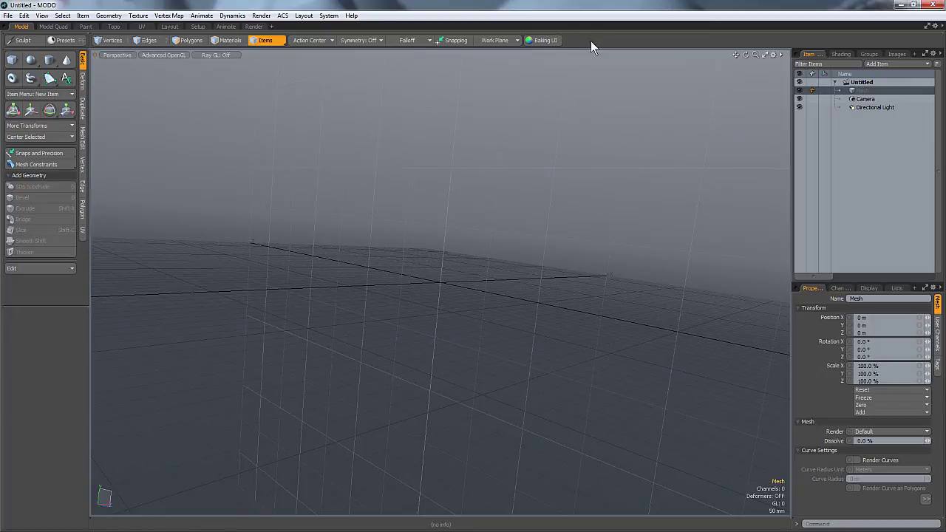
# Open the Baking UI window and add the Flashlight 01.lxl mesh preset from the Devices library to the scene.
pyautogui.click(547, 42)
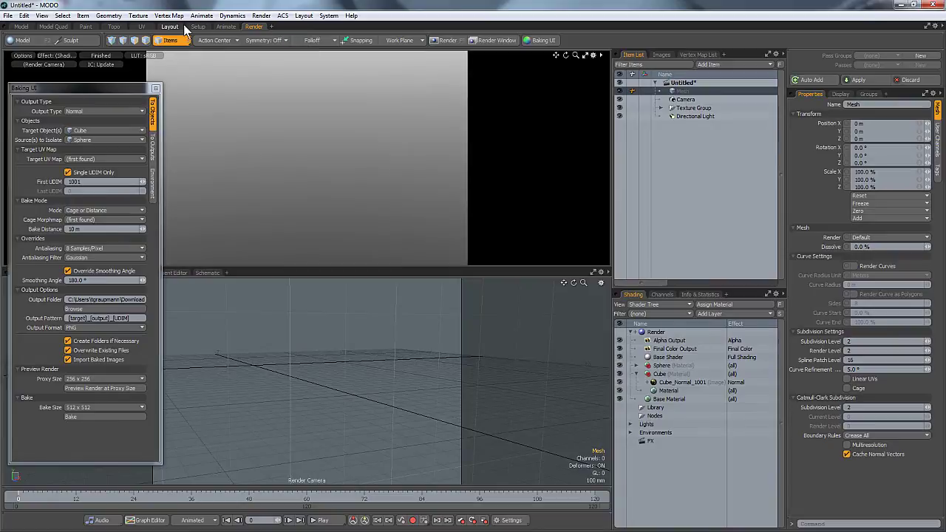
pyautogui.click(182, 27)
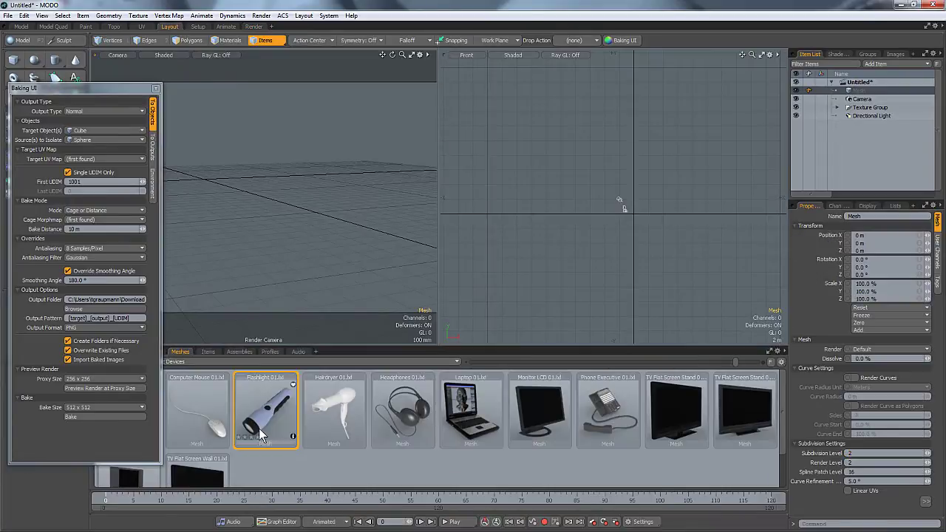
pyautogui.doubleClick(270, 427)
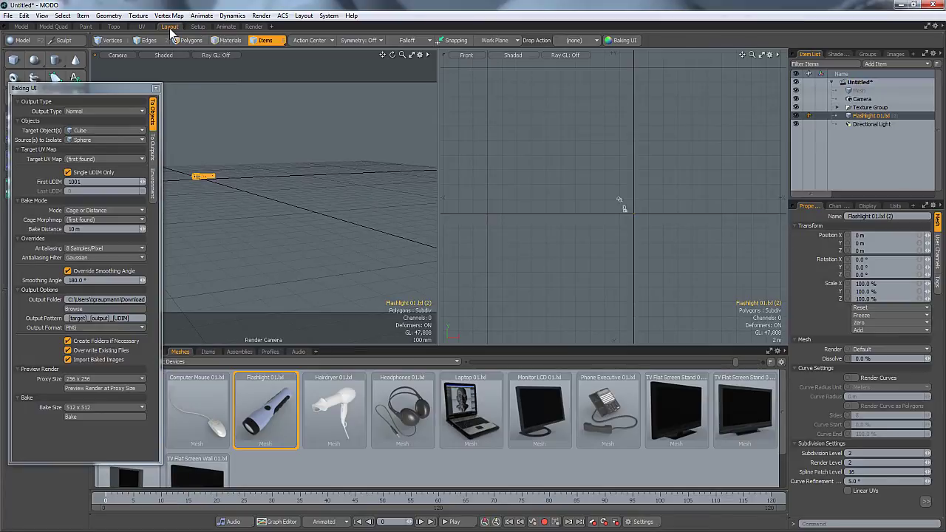
pyautogui.click(252, 28)
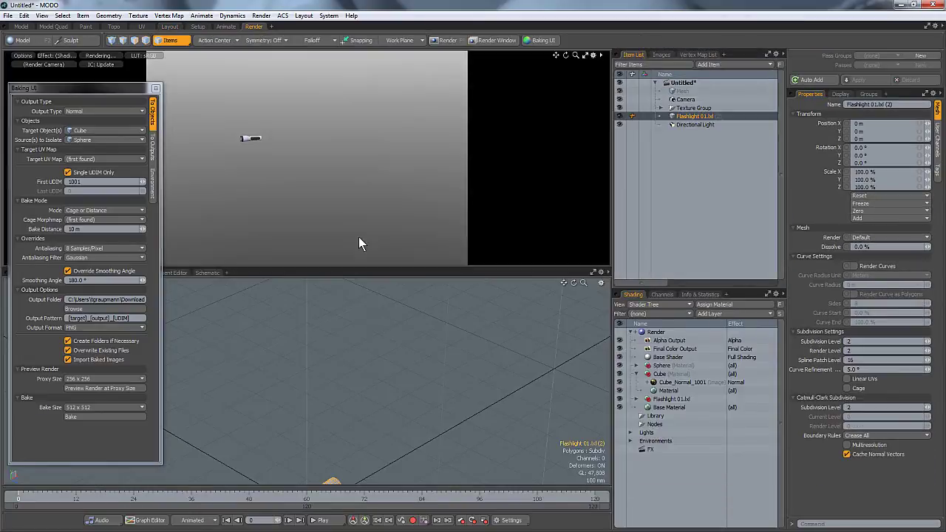
pyautogui.scroll(-2, 368, 416)
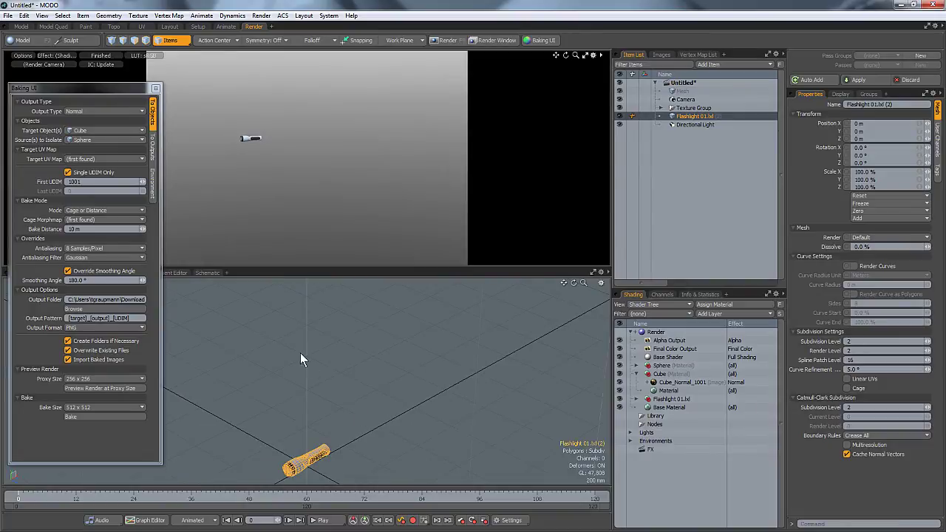
pyautogui.moveTo(108, 90); pyautogui.dragTo(127, 95)
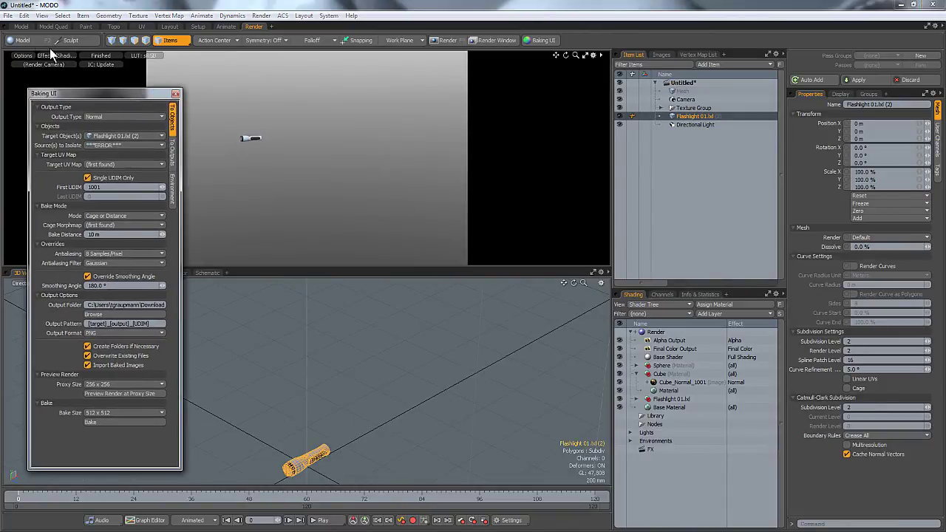
# Create a unit cube around the flashlight and scale it to about 21.5% in X, 16% in Y and 10.5% in Z.
pyautogui.click(22, 28)
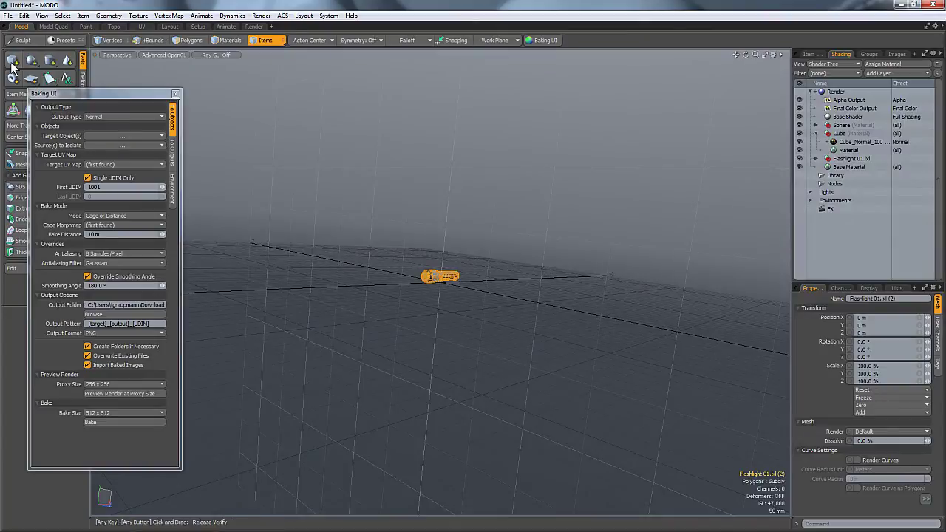
pyautogui.click(12, 61)
pyautogui.keyDown('alt'); pyautogui.moveTo(708, 345); pyautogui.dragTo(384, 385); pyautogui.keyUp('alt')
pyautogui.press('y')
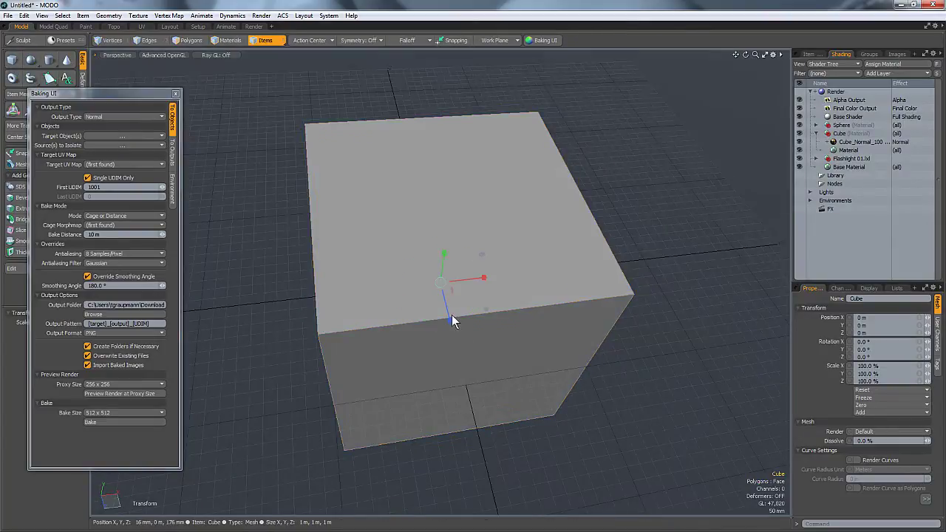
pyautogui.moveTo(450, 320); pyautogui.dragTo(472, 346)
pyautogui.moveTo(487, 279); pyautogui.dragTo(428, 270)
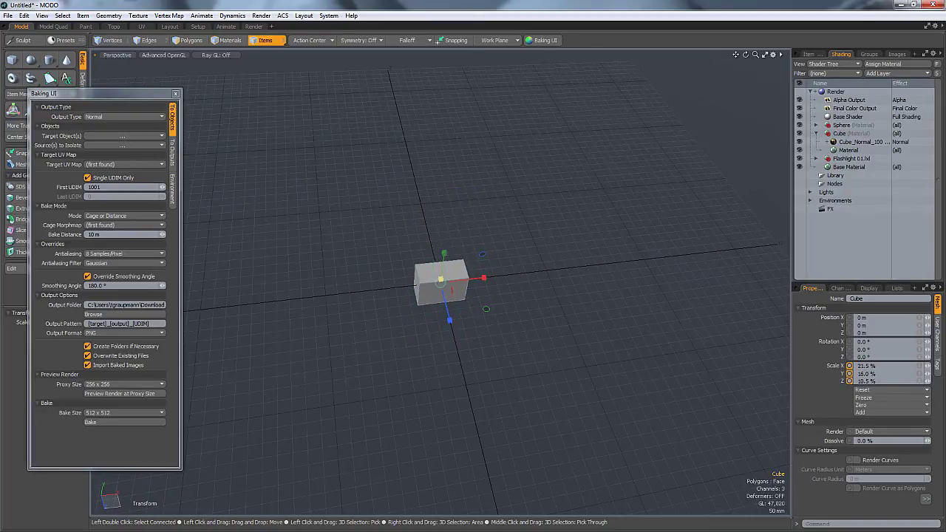
pyautogui.click(520, 326)
pyautogui.click(449, 290)
pyautogui.hotkey('shift', 'a')
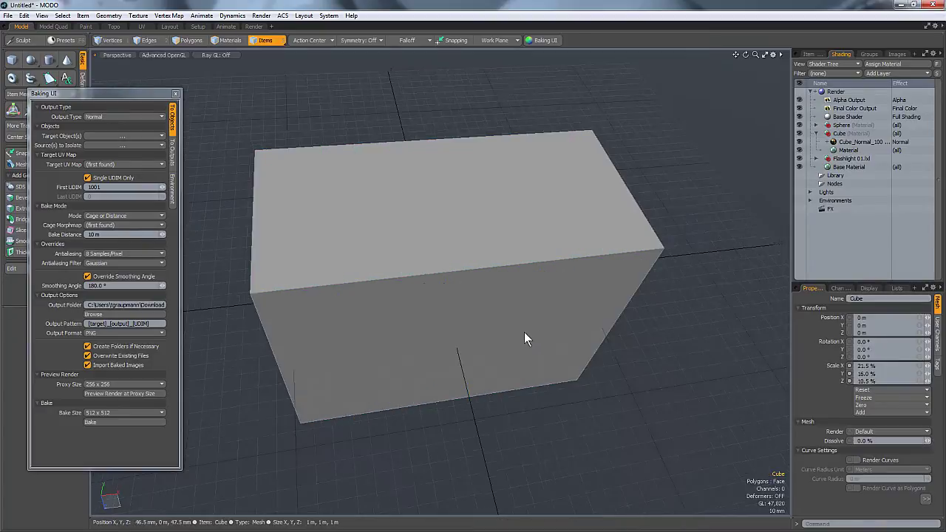
# Set the Cube as the target object for the normal map bake.
pyautogui.keyDown('alt'); pyautogui.moveTo(539, 336); pyautogui.dragTo(793, 300); pyautogui.keyUp('alt')
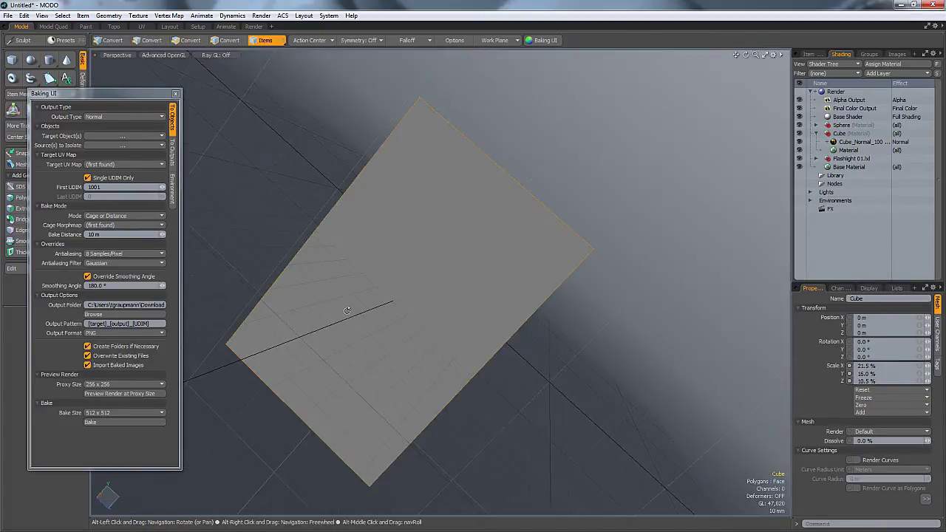
pyautogui.keyDown('alt'); pyautogui.moveTo(380, 315); pyautogui.dragTo(265, 321); pyautogui.keyUp('alt')
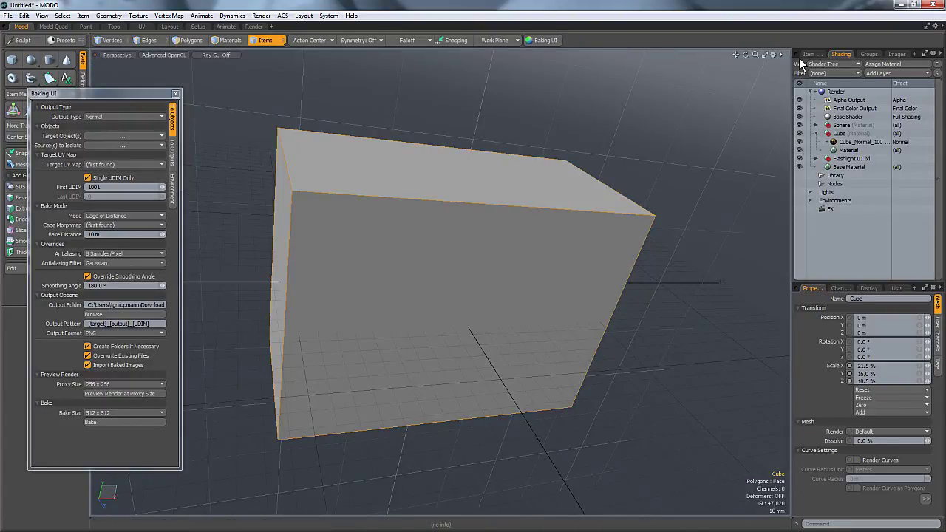
pyautogui.click(112, 137)
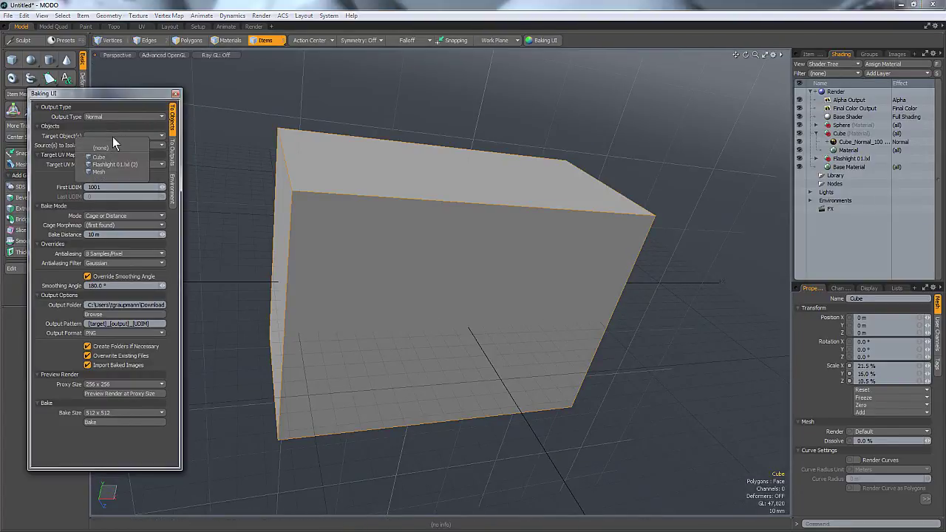
pyautogui.click(113, 159)
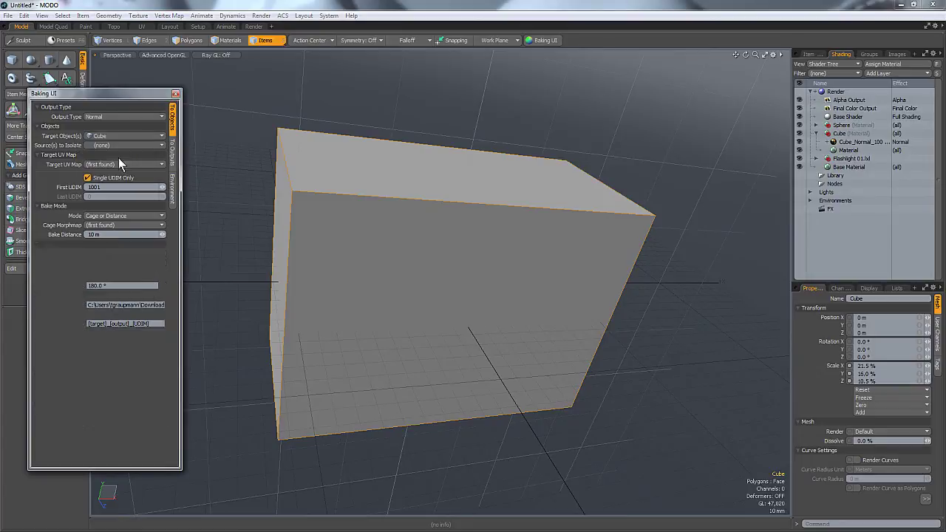
# Delete the empty Mesh item from the scene.
pyautogui.click(816, 58)
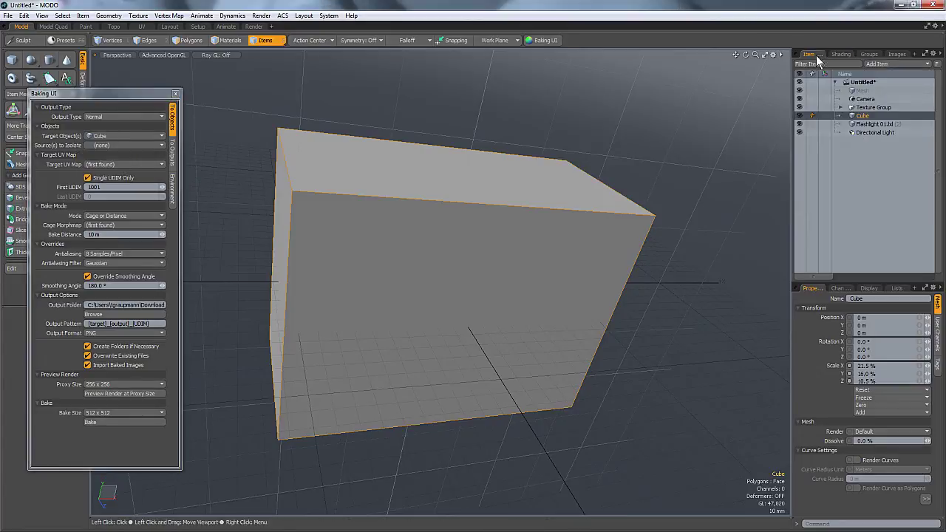
pyautogui.rightClick(865, 92)
pyautogui.moveTo(875, 375)
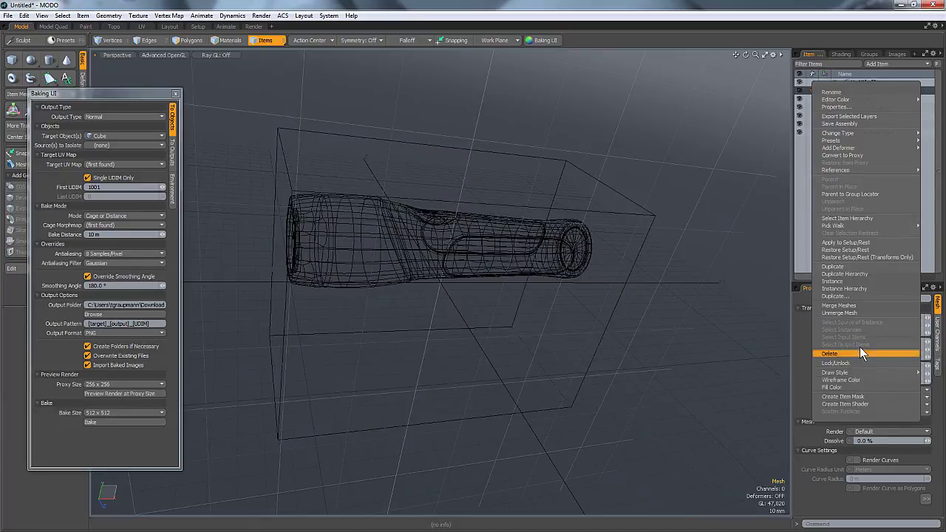
pyautogui.click(849, 355)
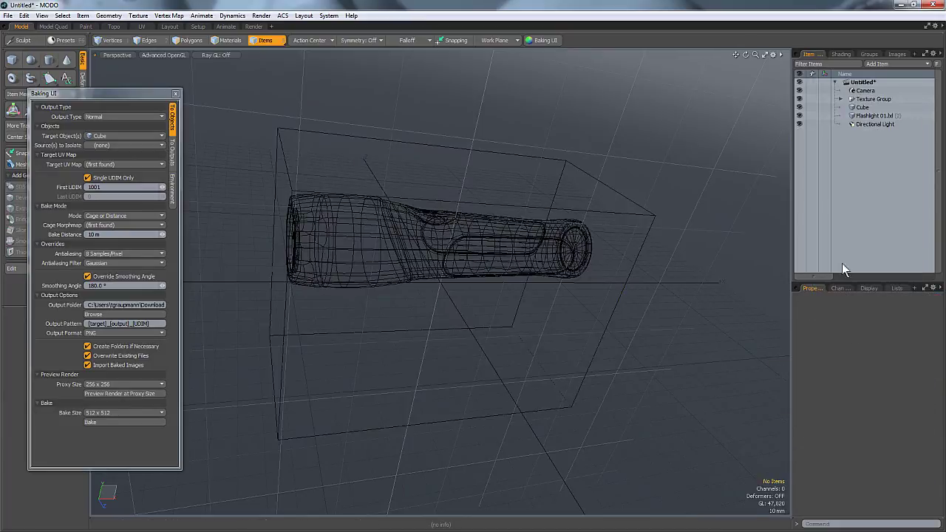
# Set Flashlight 01.lxl (2) as the source to isolate and bake the cube's normal map at 512 x 512.
pyautogui.click(864, 107)
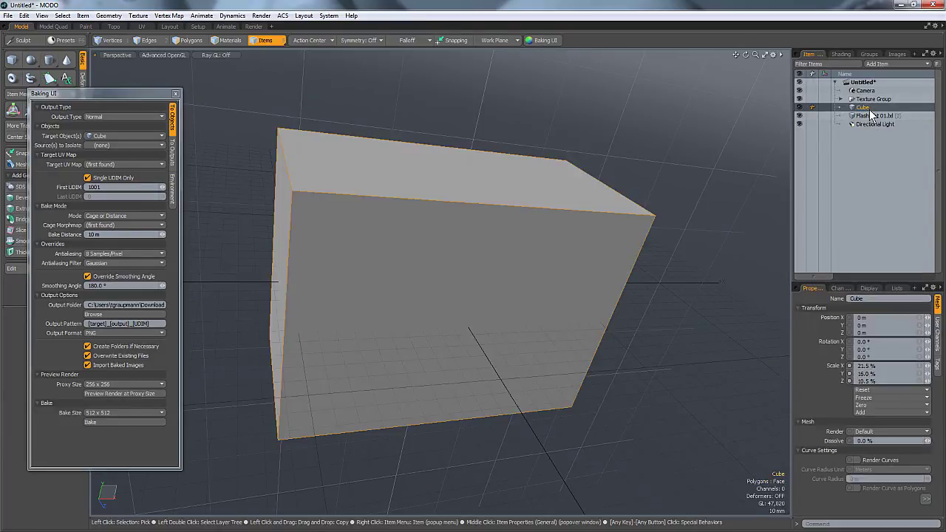
pyautogui.click(117, 145)
pyautogui.click(124, 160)
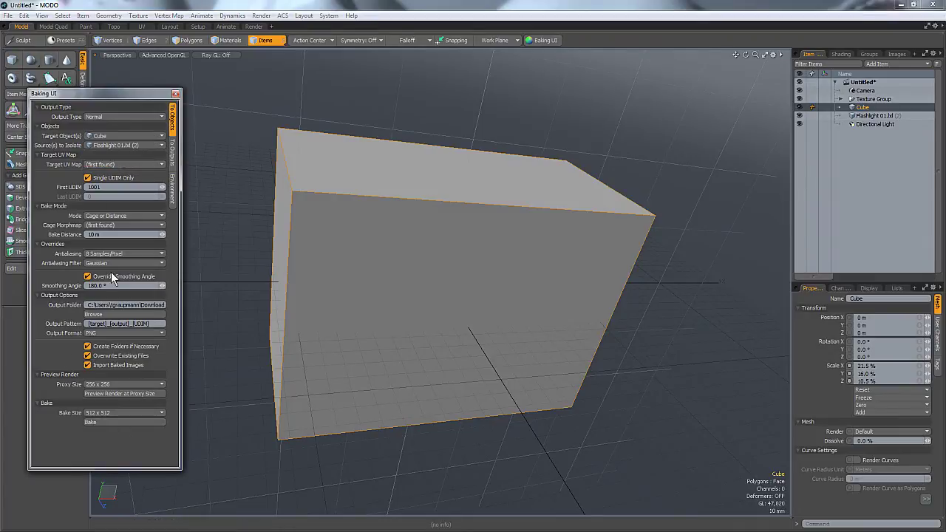
pyautogui.click(114, 422)
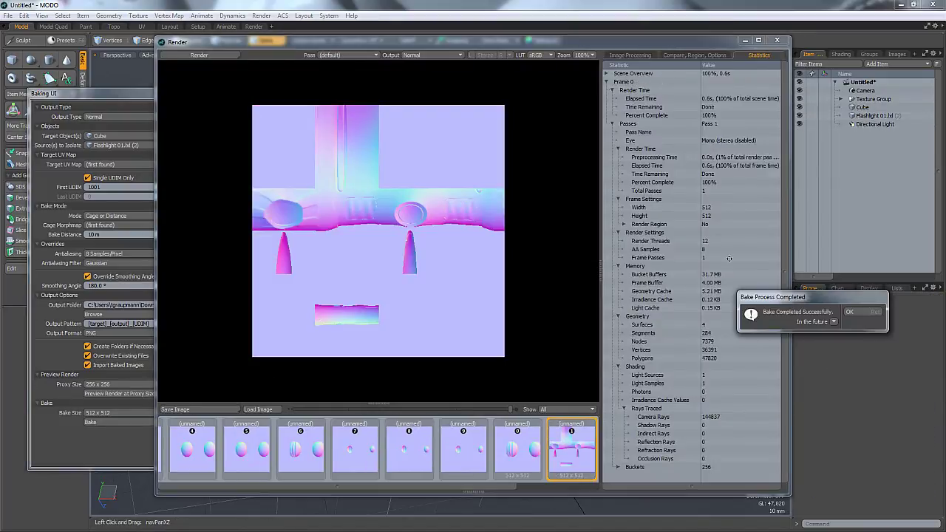
pyautogui.click(854, 313)
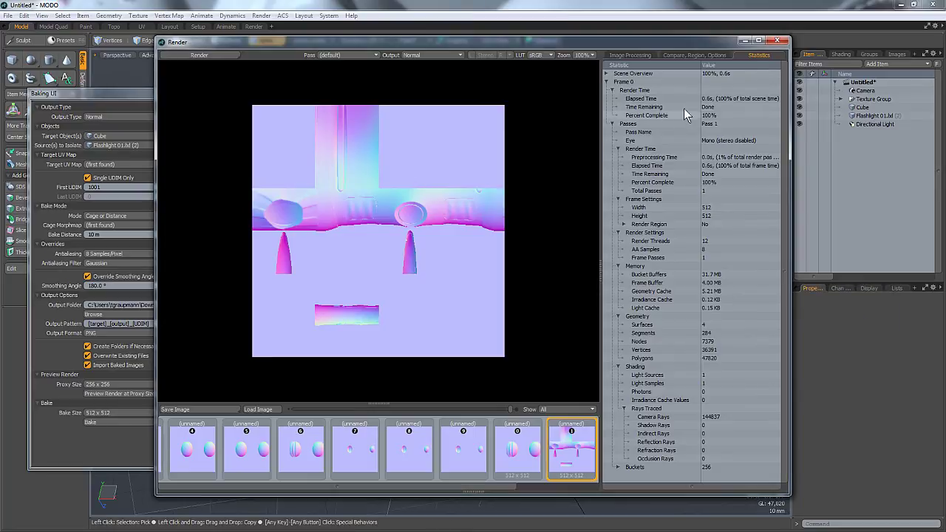
pyautogui.click(777, 40)
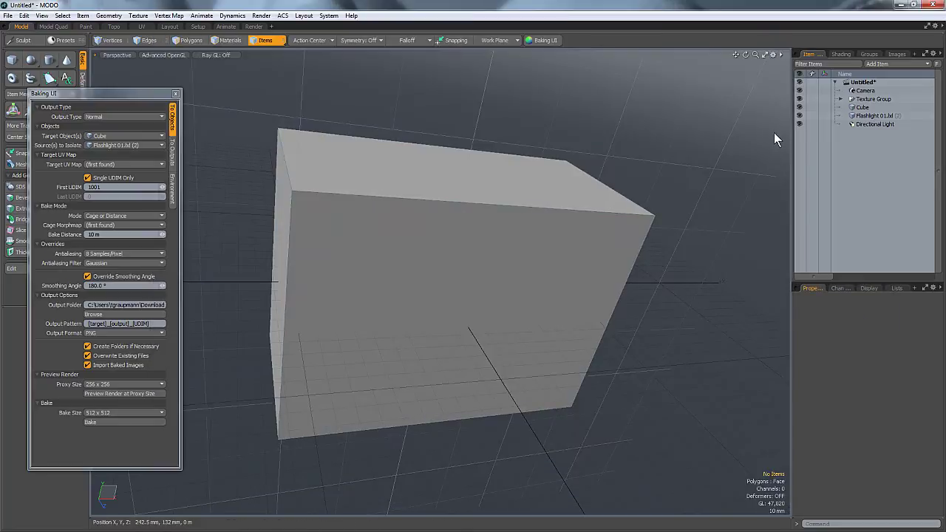
# Assign the existing Cube material, which carries the baked normal map, to the cube.
pyautogui.click(454, 208)
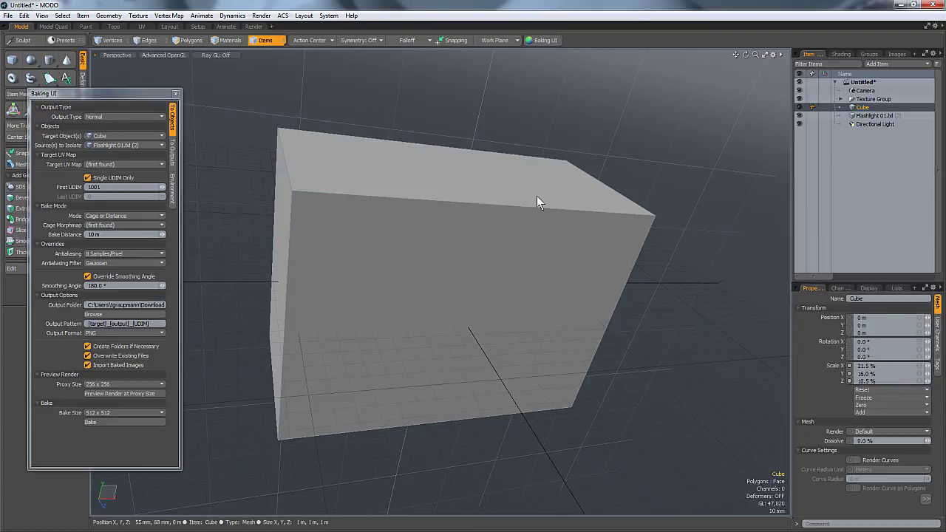
pyautogui.press('m')
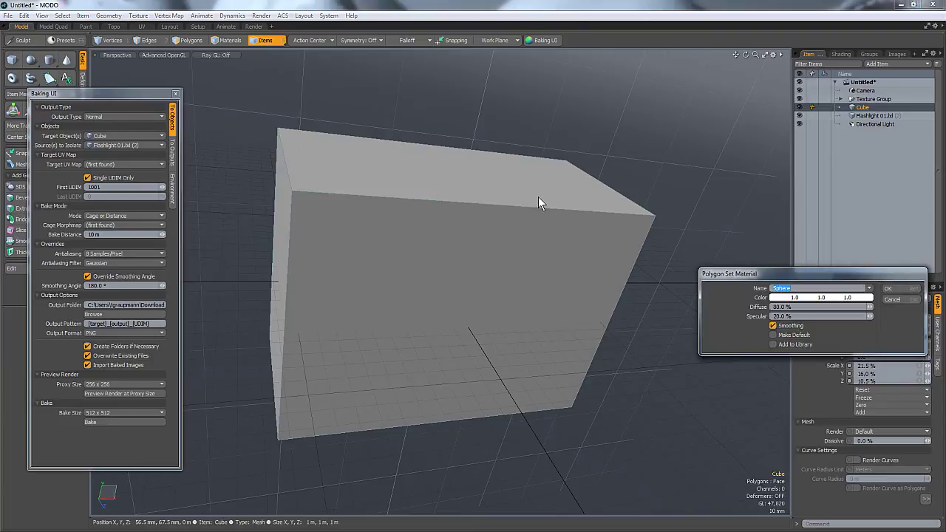
pyautogui.press('Return')
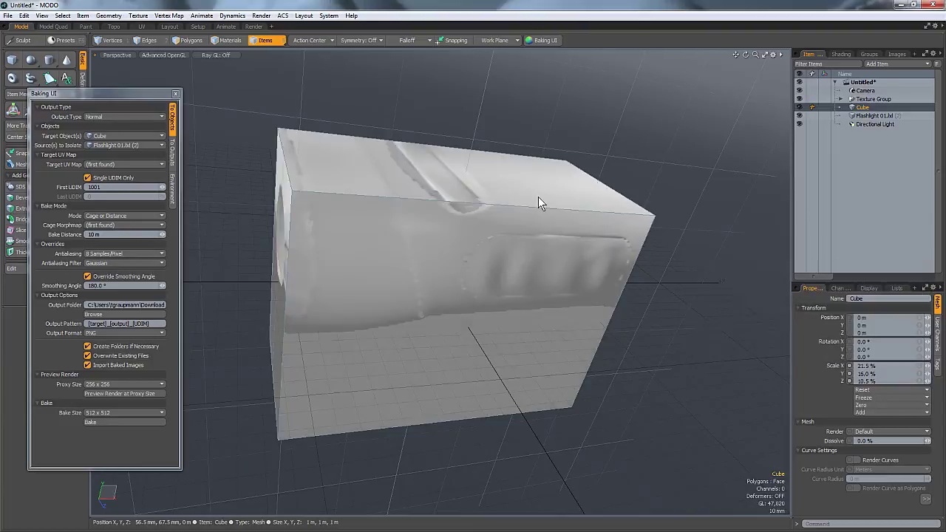
# Tighten the cube around the flashlight by scaling it to about 12.5% in Y and 7.5% in Z.
pyautogui.keyDown('alt'); pyautogui.moveTo(361, 316); pyautogui.dragTo(425, 222); pyautogui.keyUp('alt')
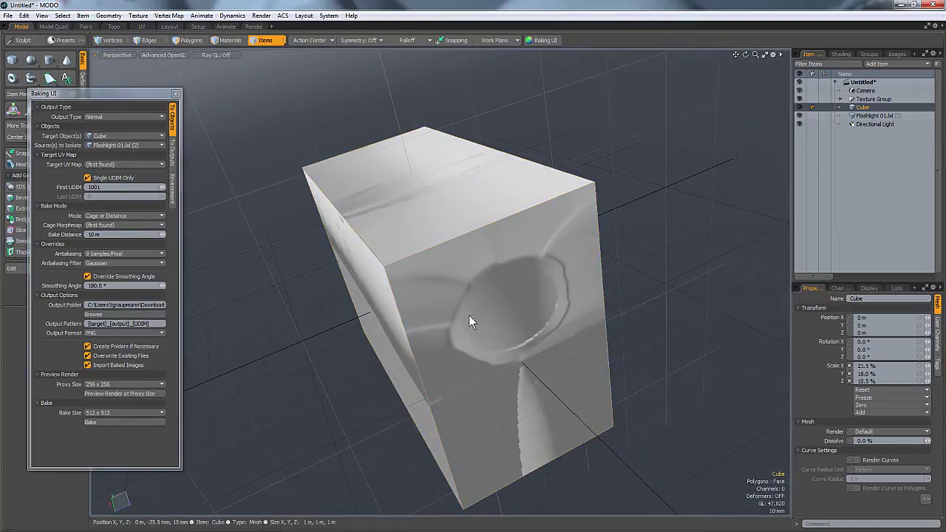
pyautogui.keyDown('alt'); pyautogui.moveTo(615, 323); pyautogui.dragTo(568, 241); pyautogui.keyUp('alt')
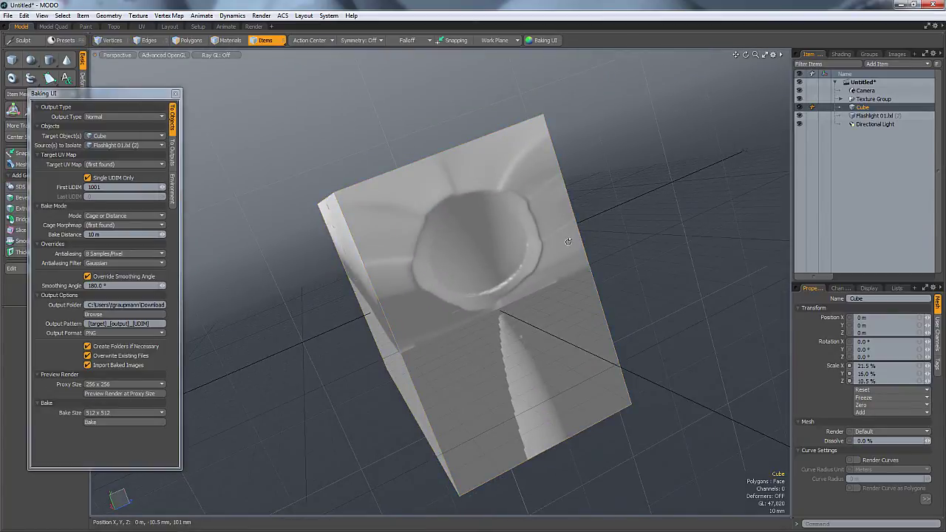
pyautogui.keyDown('alt'); pyautogui.moveTo(557, 277); pyautogui.dragTo(509, 303); pyautogui.keyUp('alt')
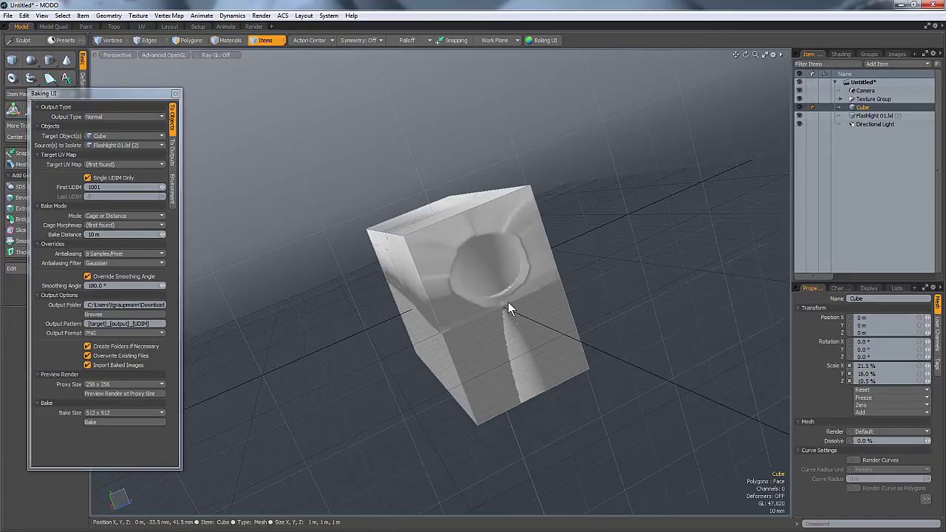
pyautogui.click(484, 296)
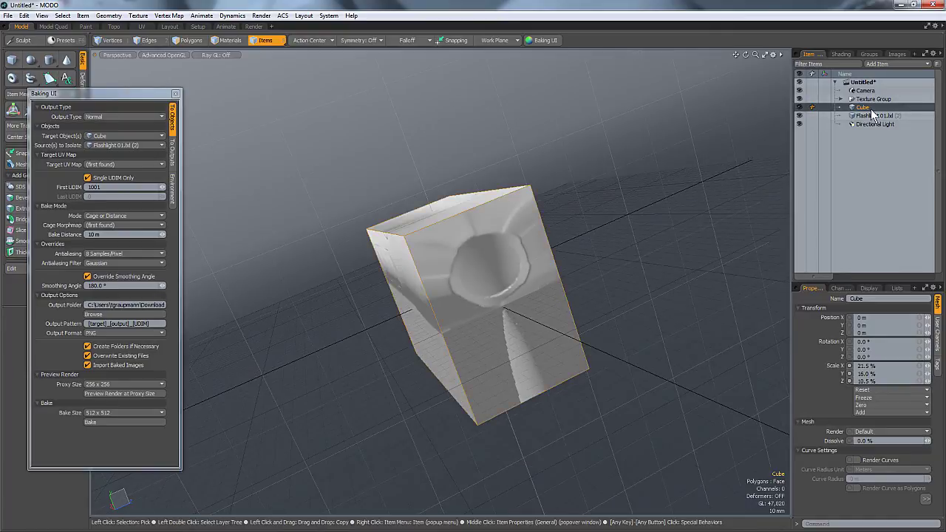
pyautogui.press('y')
pyautogui.press('r')
pyautogui.moveTo(447, 247)
pyautogui.mouseDown()
pyautogui.moveTo(457, 282)
pyautogui.moveTo(448, 253)
pyautogui.mouseUp()
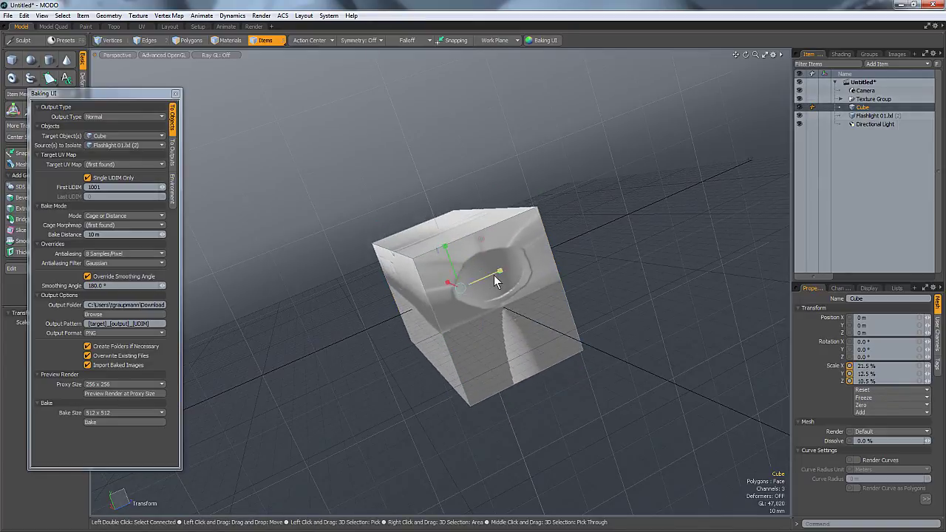
pyautogui.moveTo(501, 271)
pyautogui.mouseDown()
pyautogui.moveTo(471, 283)
pyautogui.moveTo(491, 275)
pyautogui.mouseUp()
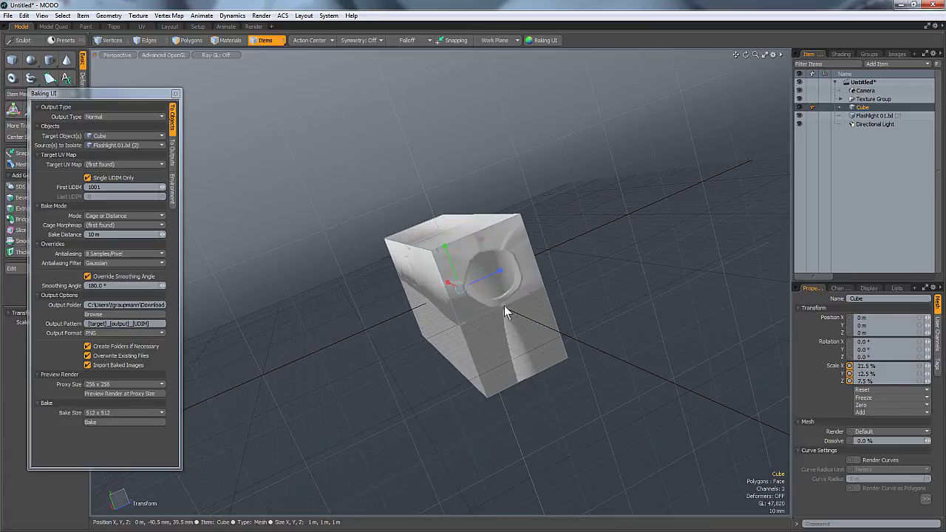
# Rebake the cube's normal map with the smoothing angle override turned off, and show the result in the render preview.
pyautogui.click(107, 277)
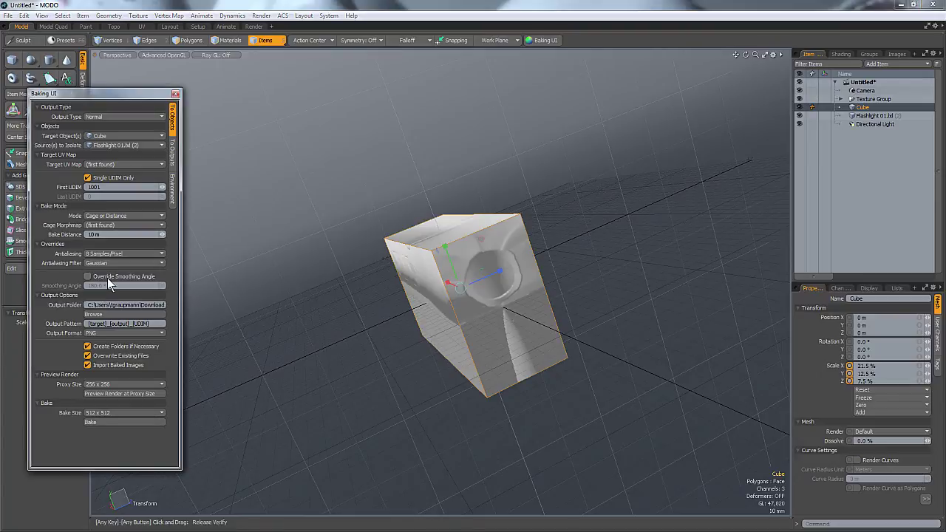
pyautogui.click(127, 423)
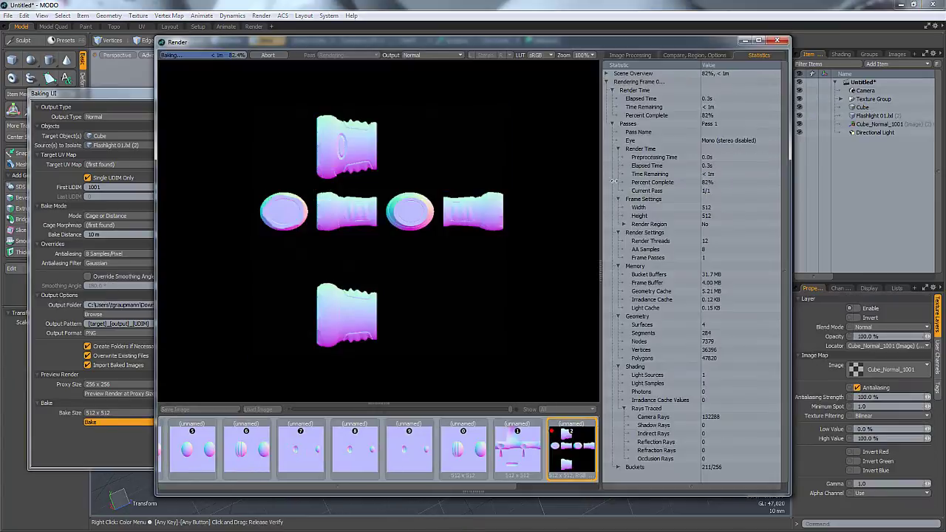
pyautogui.click(850, 312)
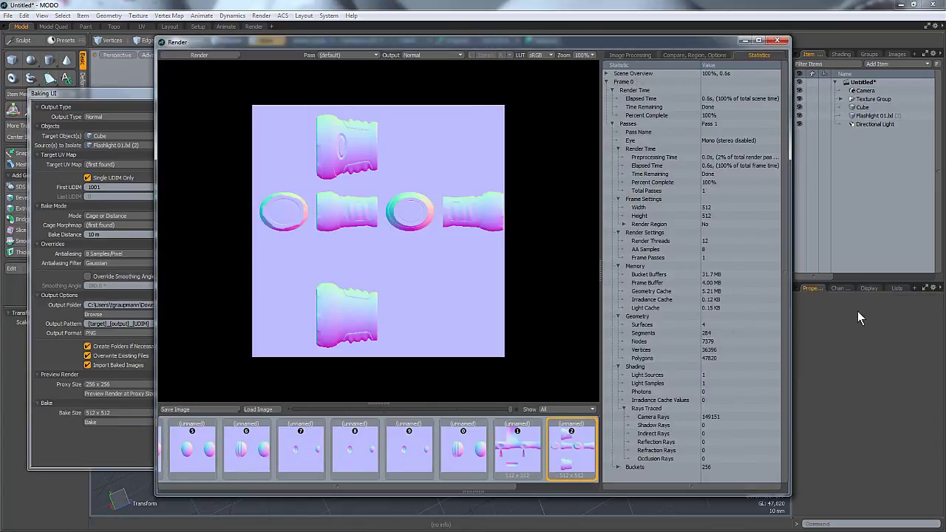
pyautogui.click(782, 42)
pyautogui.keyDown('alt'); pyautogui.moveTo(416, 327); pyautogui.dragTo(384, 194); pyautogui.keyUp('alt')
pyautogui.click(253, 27)
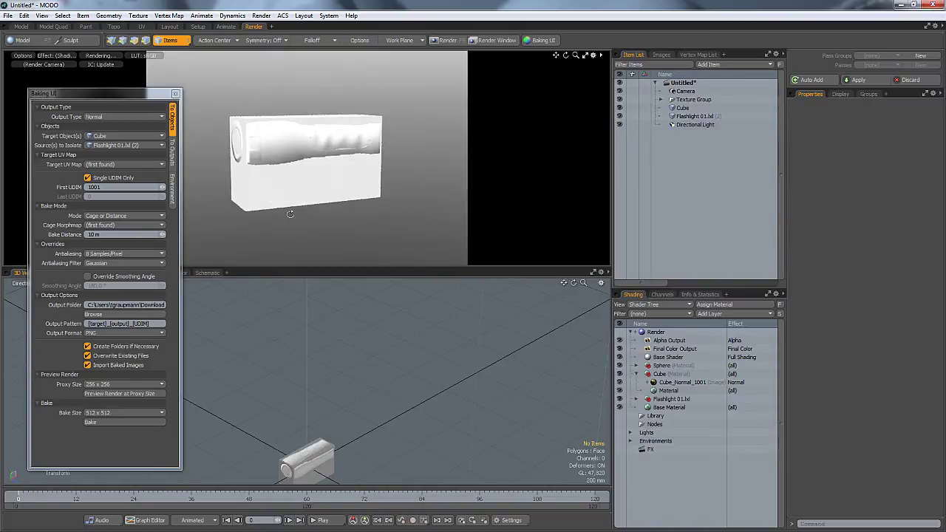
# Duplicate the directional light to add a second light to the scene.
pyautogui.keyDown('alt'); pyautogui.moveTo(312, 203); pyautogui.dragTo(402, 158); pyautogui.keyUp('alt')
pyautogui.keyDown('alt'); pyautogui.moveTo(369, 229); pyautogui.dragTo(335, 133); pyautogui.keyUp('alt')
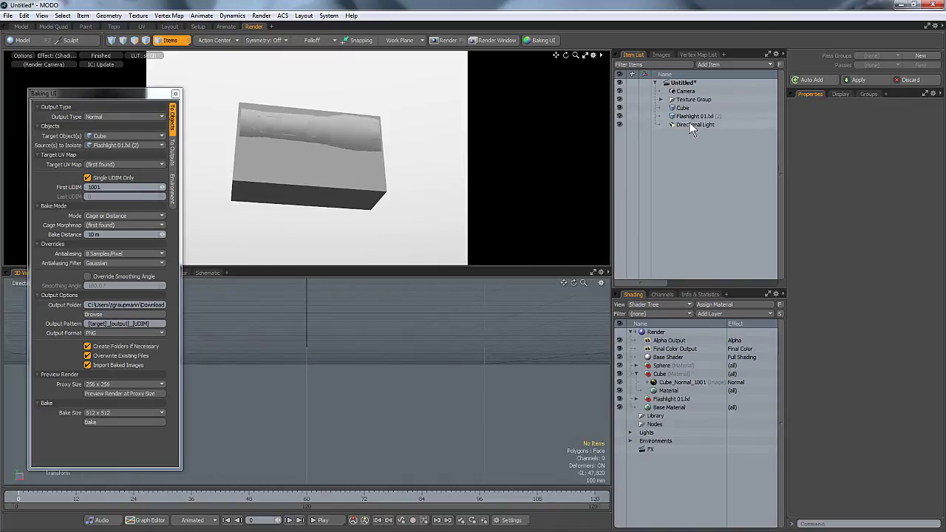
pyautogui.rightClick(690, 124)
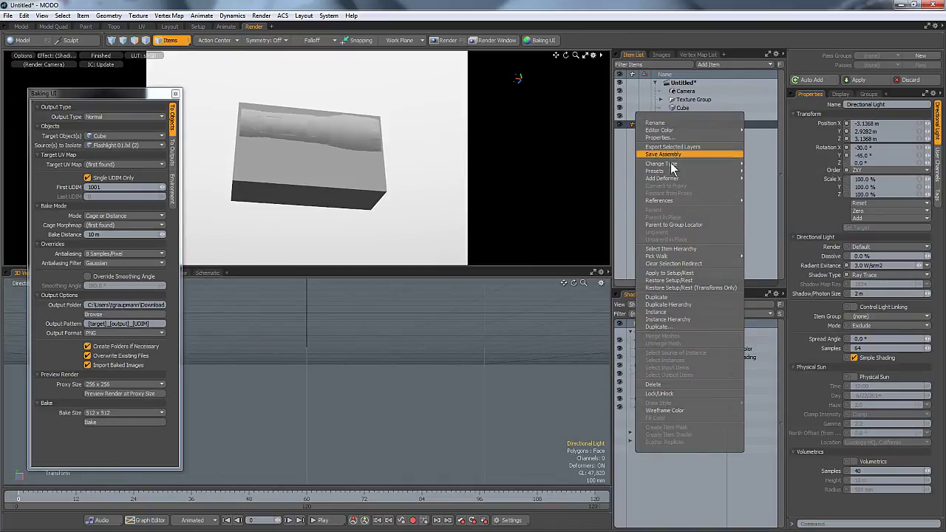
pyautogui.click(675, 326)
pyautogui.click(900, 307)
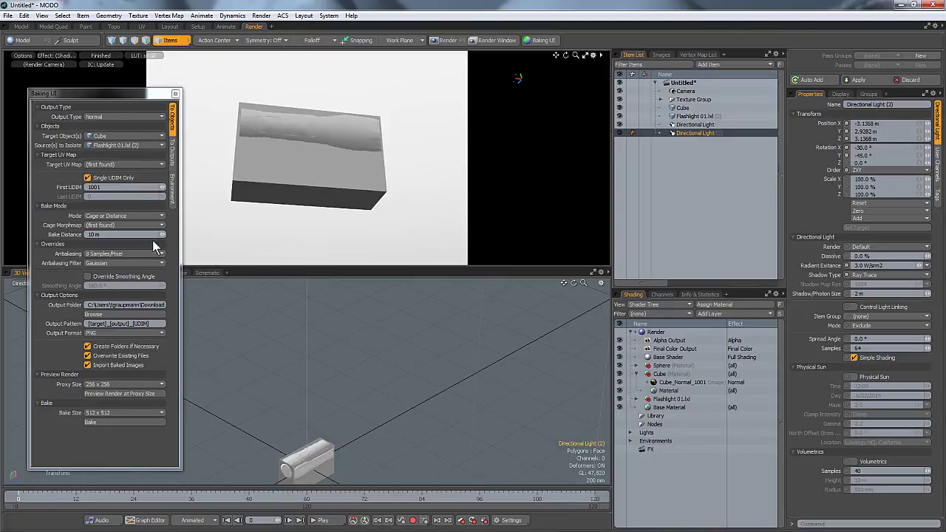
# Look through Directional Light (2), re-aim it at the flashlight from a new angle, and check the baked cube's shading in the render preview.
pyautogui.moveTo(112, 95); pyautogui.dragTo(328, 69)
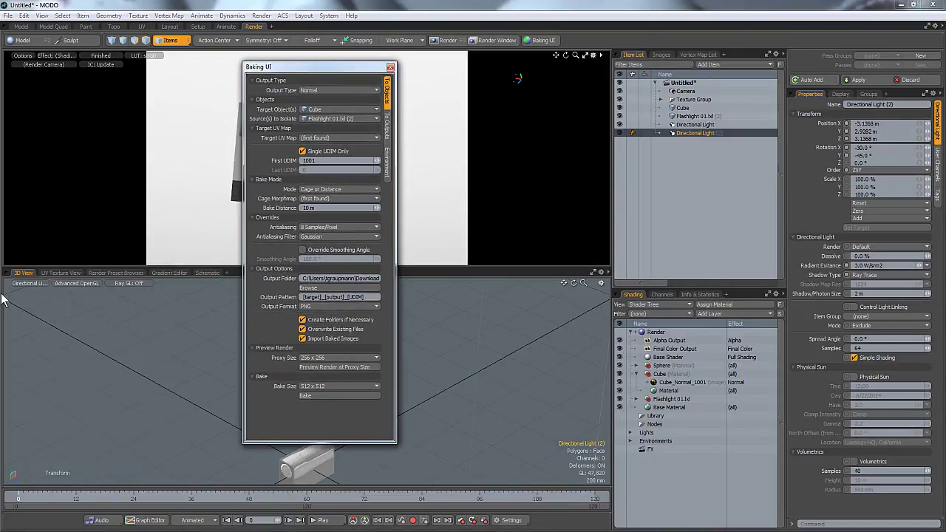
pyautogui.click(33, 287)
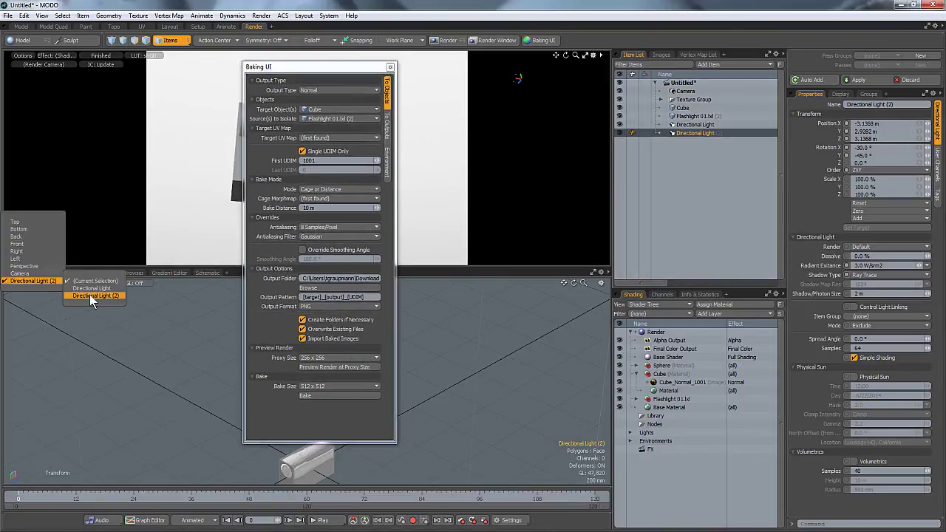
pyautogui.click(89, 294)
pyautogui.keyDown('alt'); pyautogui.moveTo(471, 406); pyautogui.dragTo(464, 375); pyautogui.keyUp('alt')
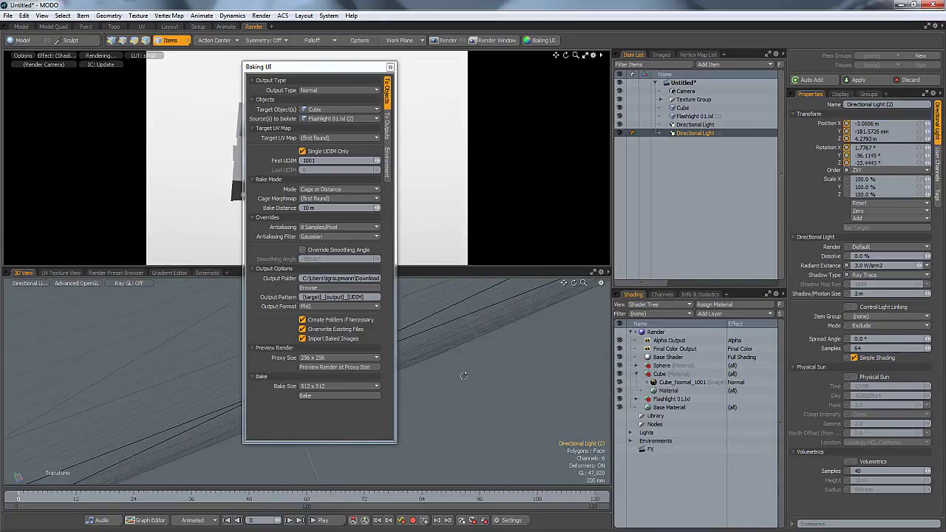
pyautogui.click(695, 116)
pyautogui.press('a')
pyautogui.keyDown('alt'); pyautogui.moveTo(74, 311); pyautogui.dragTo(454, 464); pyautogui.keyUp('alt')
pyautogui.moveTo(365, 76); pyautogui.dragTo(136, 88)
pyautogui.keyDown('alt'); pyautogui.moveTo(386, 140); pyautogui.dragTo(351, 105); pyautogui.keyUp('alt')
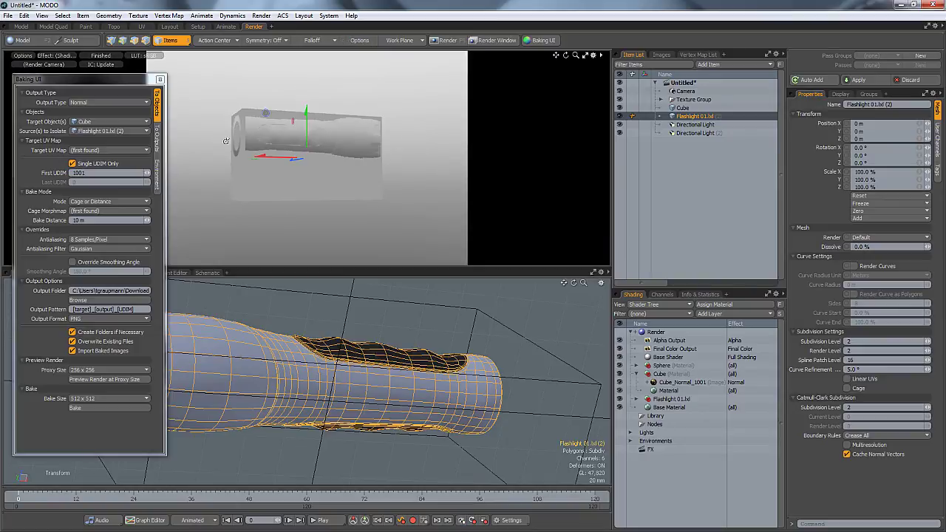
pyautogui.keyDown('alt'); pyautogui.moveTo(242, 162); pyautogui.dragTo(431, 240); pyautogui.keyUp('alt')
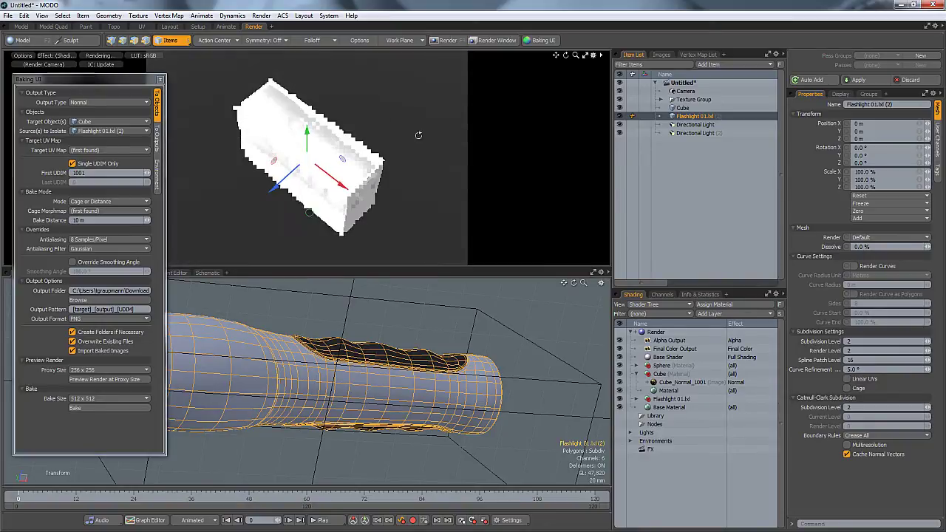
pyautogui.keyDown('alt'); pyautogui.moveTo(417, 134); pyautogui.dragTo(379, 147); pyautogui.keyUp('alt')
# Delete the Flashlight 01.lxl (2) mesh and add a 1 m unit sphere in the Model layout.
pyautogui.rightClick(687, 115)
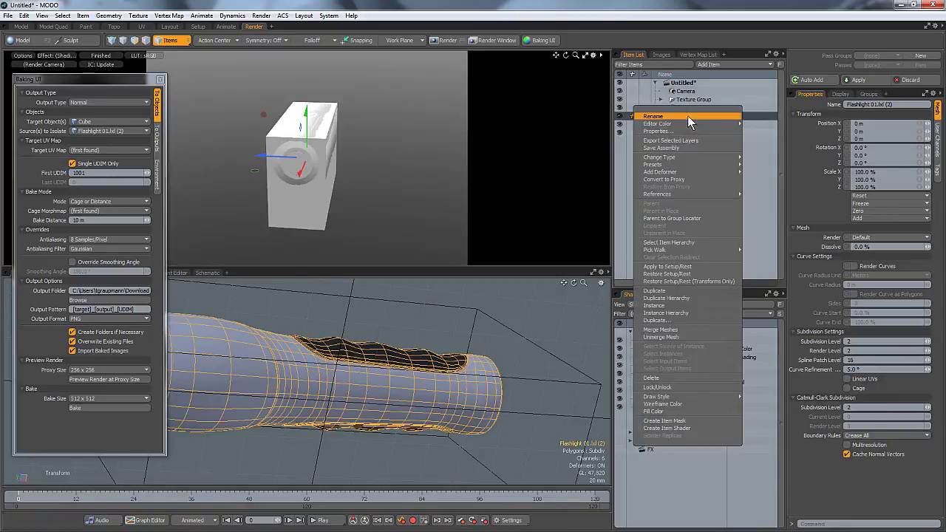
pyautogui.click(671, 376)
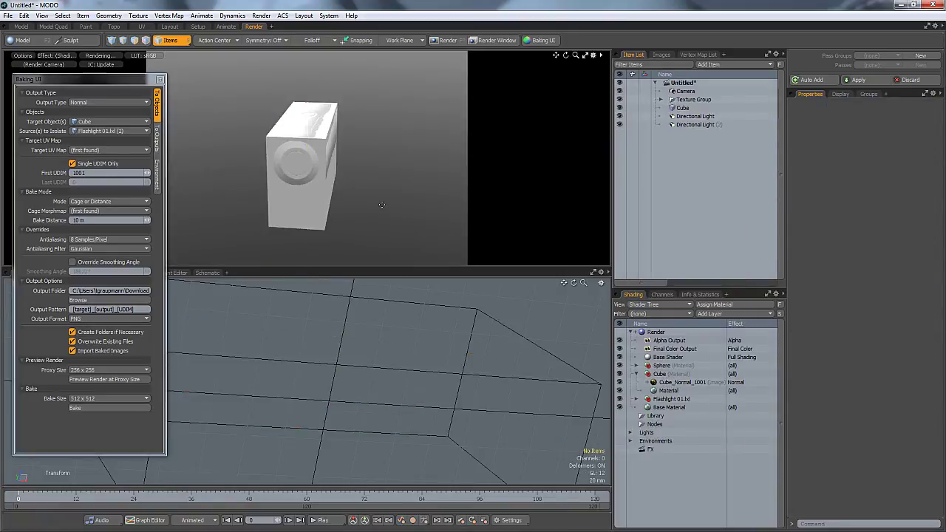
pyautogui.click(21, 25)
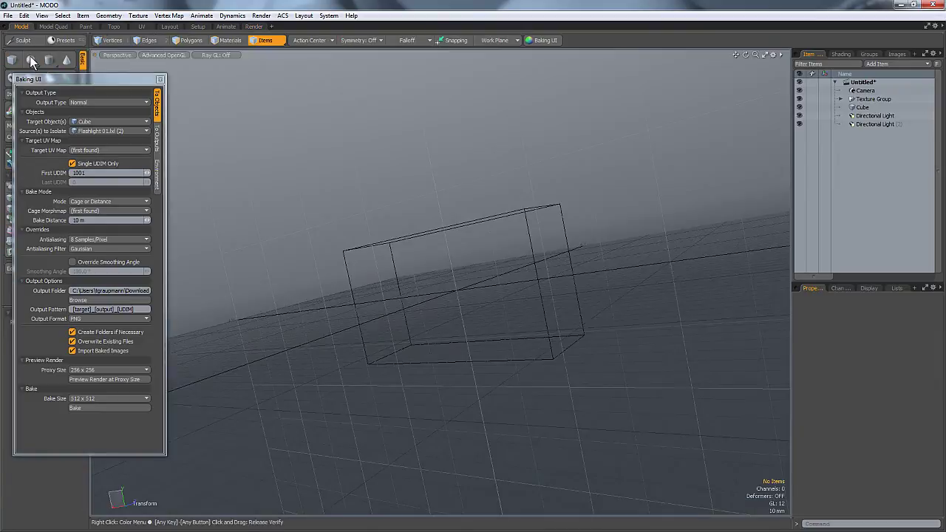
pyautogui.click(30, 60)
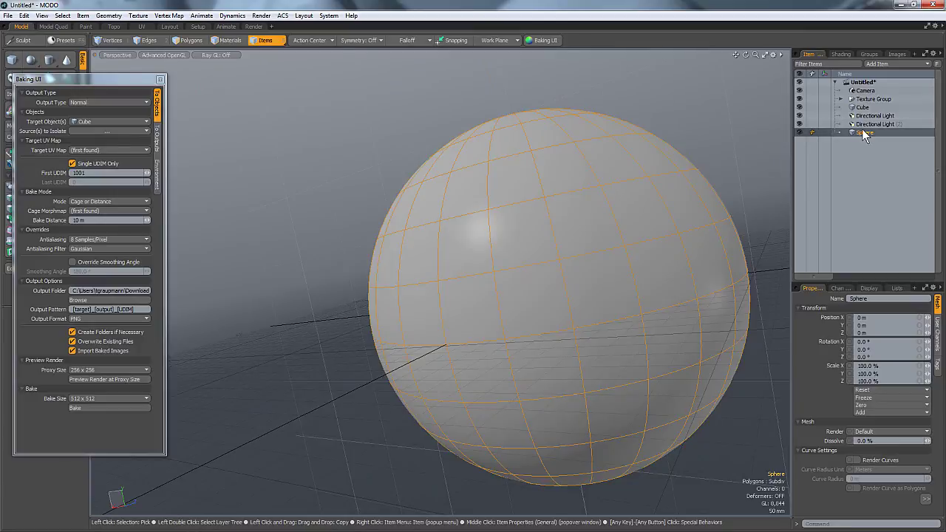
# Replace the old scaled cube with a new 1 m unit cube enclosing the sphere.
pyautogui.click(864, 108)
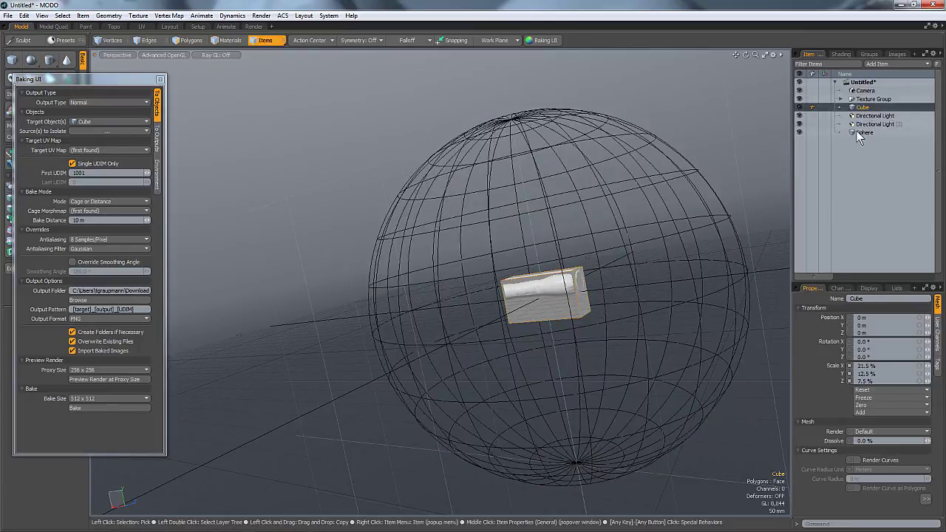
pyautogui.rightClick(880, 111)
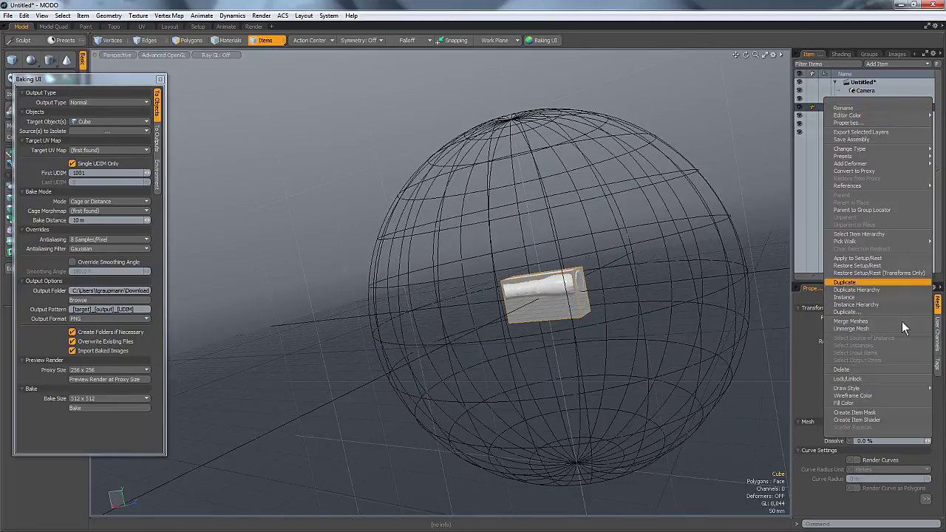
pyautogui.click(890, 369)
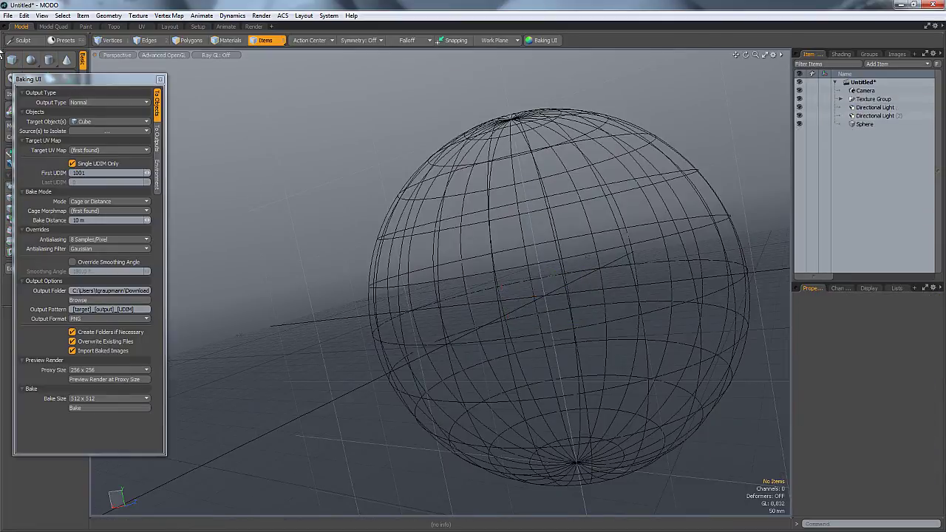
pyautogui.keyDown('ctrl'); pyautogui.click(13, 61); pyautogui.keyUp('ctrl')
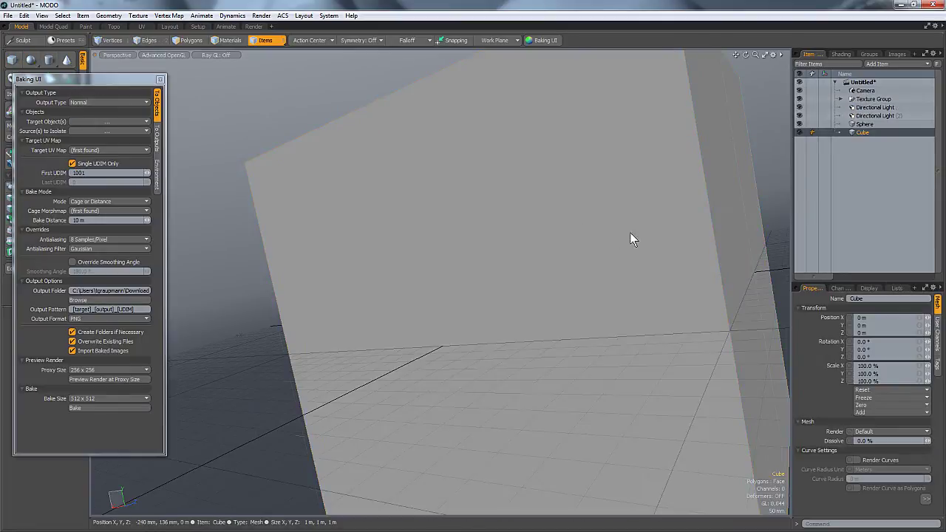
pyautogui.keyDown('alt'); pyautogui.moveTo(638, 227); pyautogui.dragTo(658, 324); pyautogui.keyUp('alt')
# Bake the normal map at 512 x 512 with Cube as the target object and Sphere as the source to isolate.
pyautogui.click(867, 125)
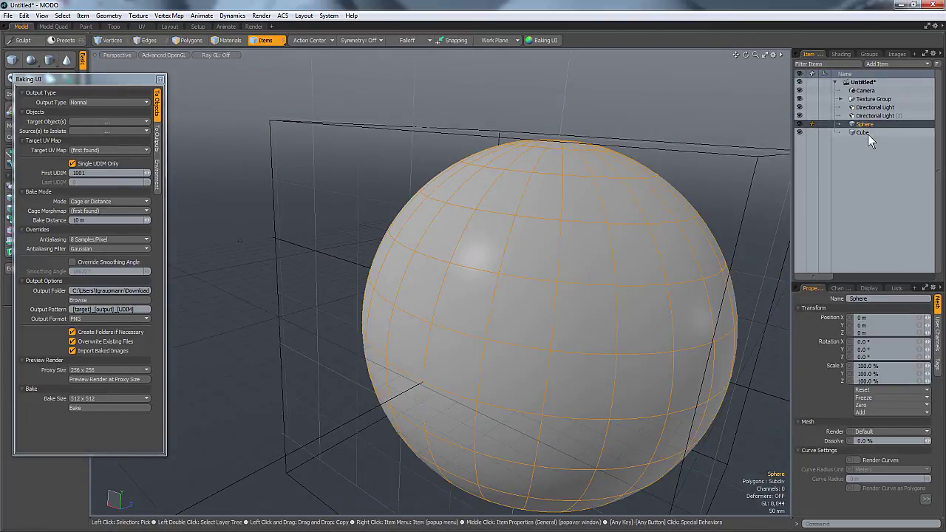
pyautogui.click(868, 134)
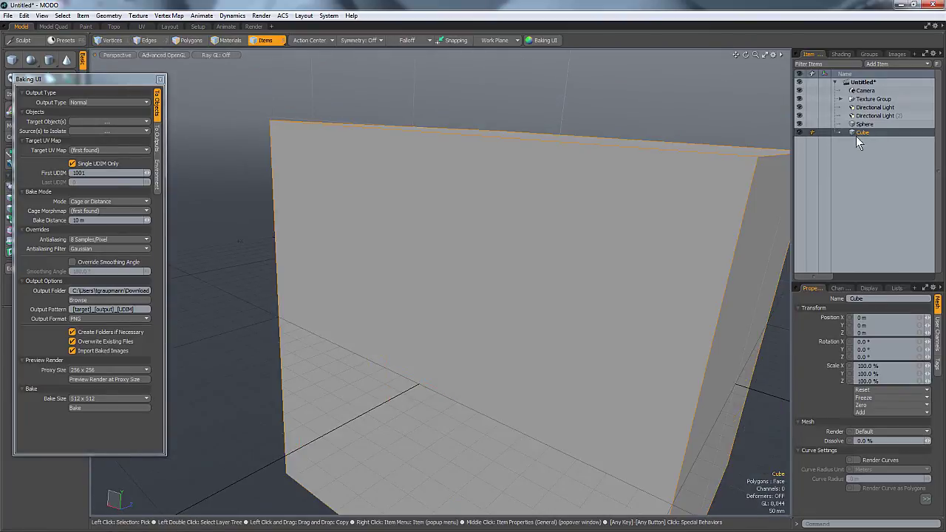
pyautogui.click(83, 121)
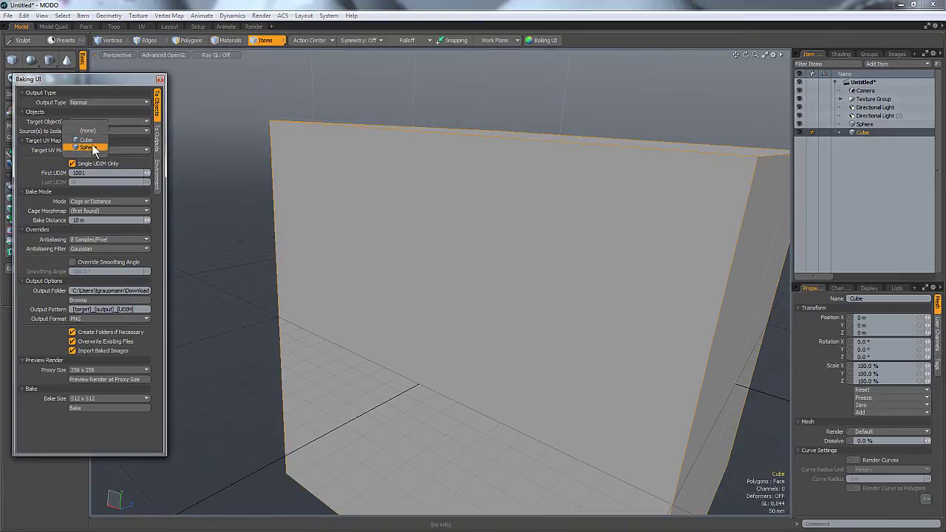
pyautogui.click(92, 140)
pyautogui.click(96, 132)
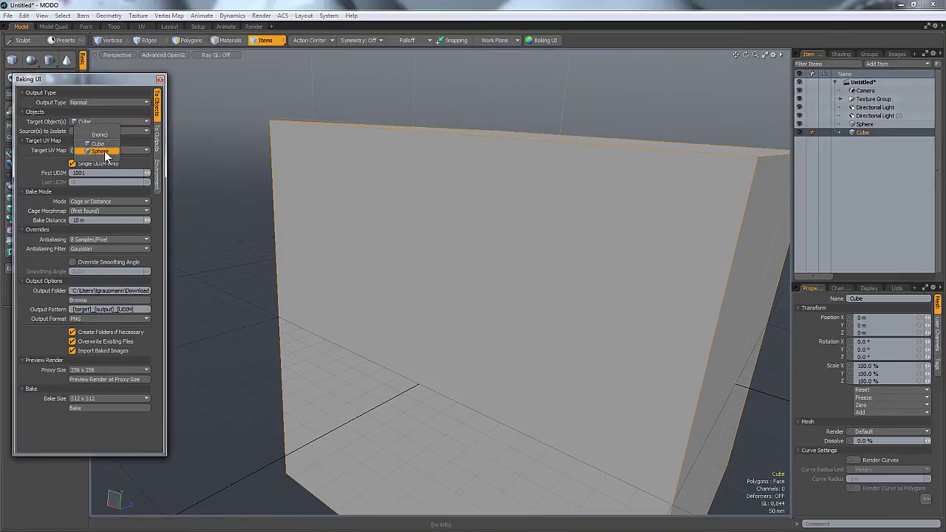
pyautogui.click(105, 150)
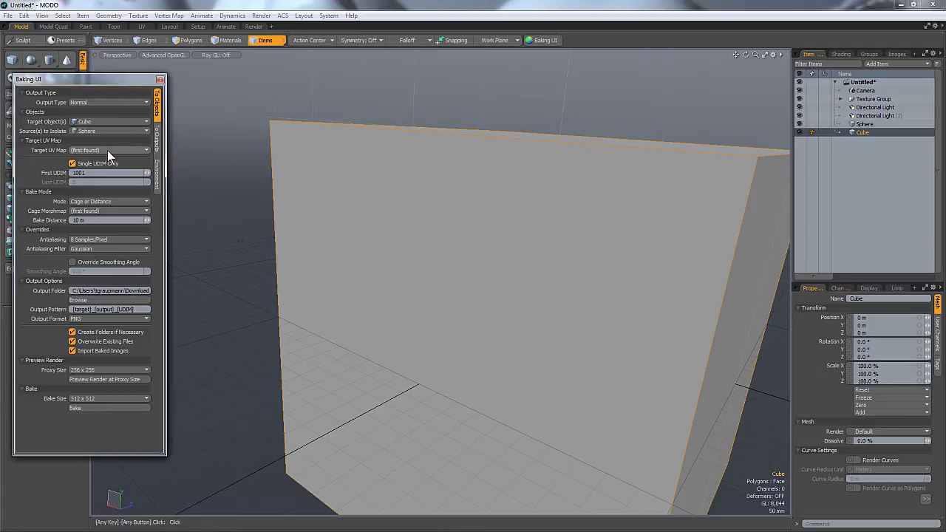
pyautogui.click(96, 407)
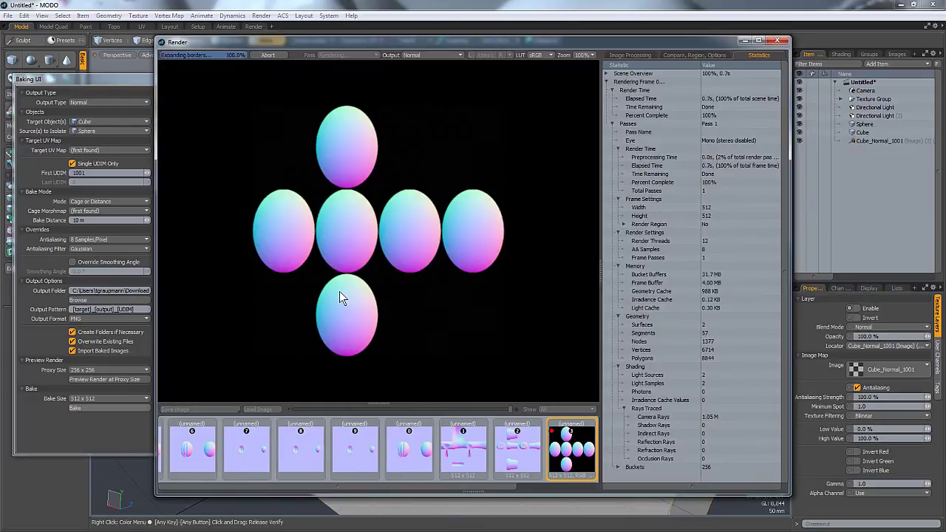
pyautogui.click(850, 312)
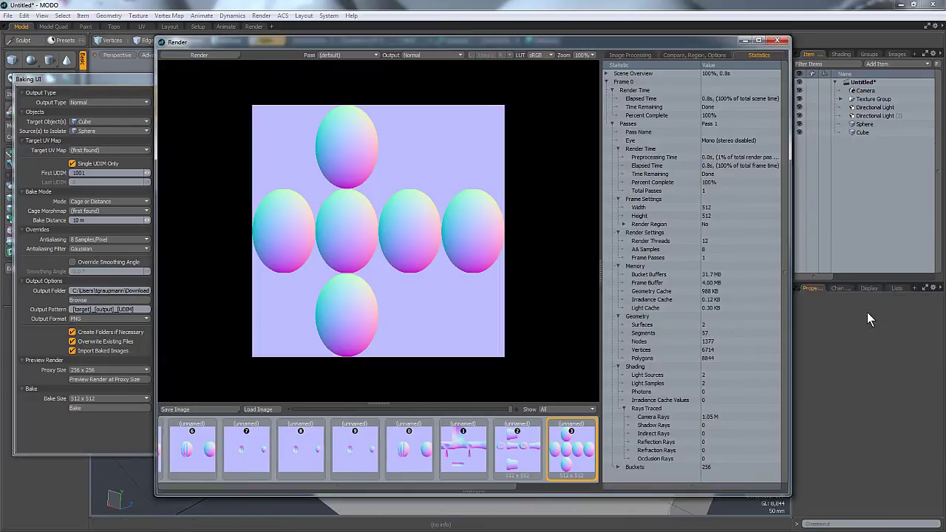
pyautogui.click(777, 41)
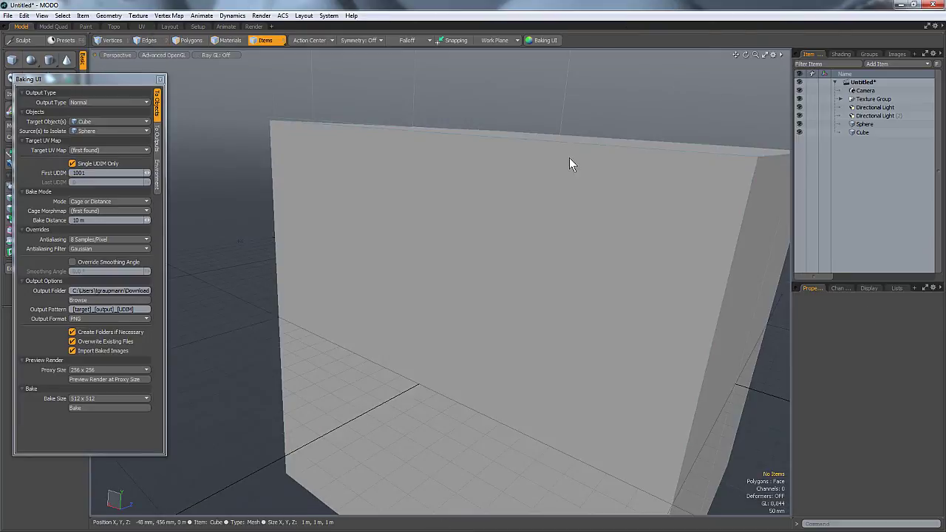
# Assign the existing Cube material to the new cube and check the baked sphere normals on its faces.
pyautogui.click(877, 132)
pyautogui.press('m')
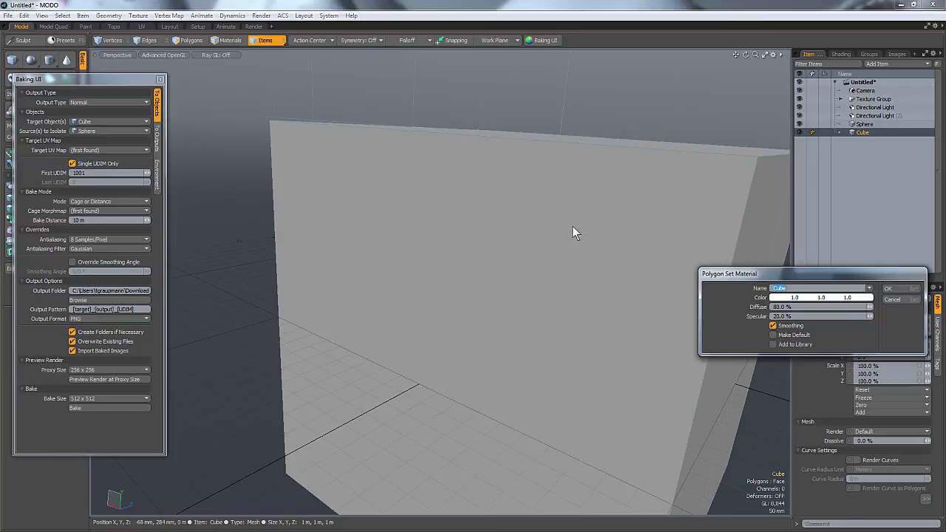
pyautogui.press('Return')
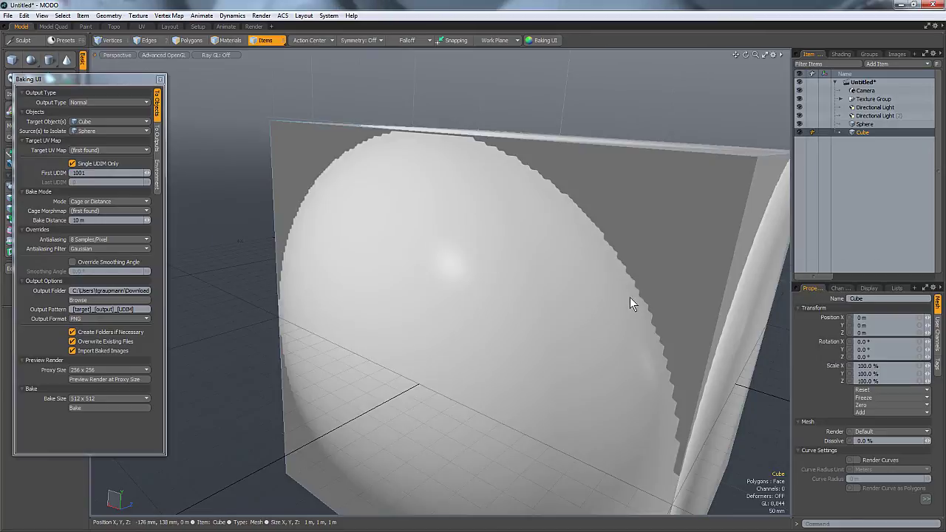
pyautogui.keyDown('alt'); pyautogui.moveTo(630, 299); pyautogui.dragTo(496, 288); pyautogui.keyUp('alt')
pyautogui.keyDown('alt'); pyautogui.moveTo(583, 325); pyautogui.dragTo(657, 232); pyautogui.keyUp('alt')
pyautogui.scroll(-3, 543, 319)
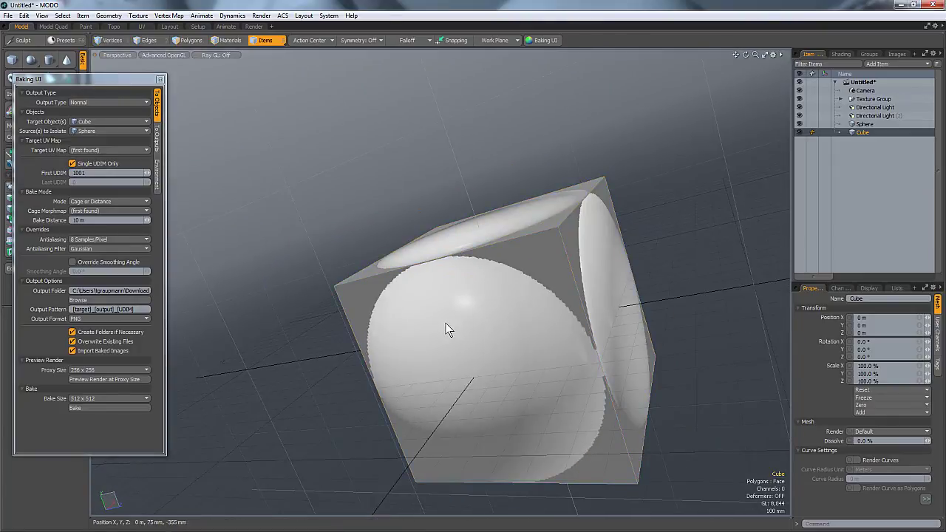
# Hide the cube and select four alternating pole-to-pole polygon strips on the sphere.
pyautogui.press('h')
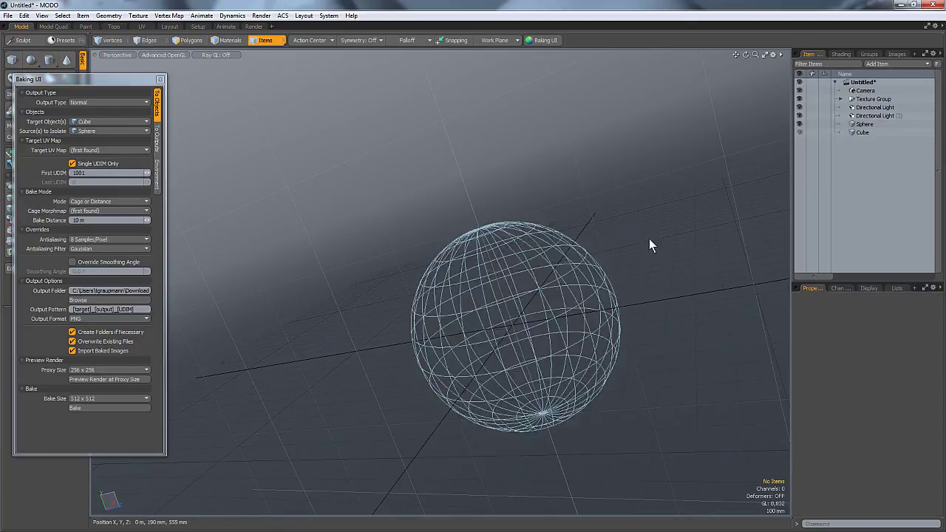
pyautogui.click(865, 124)
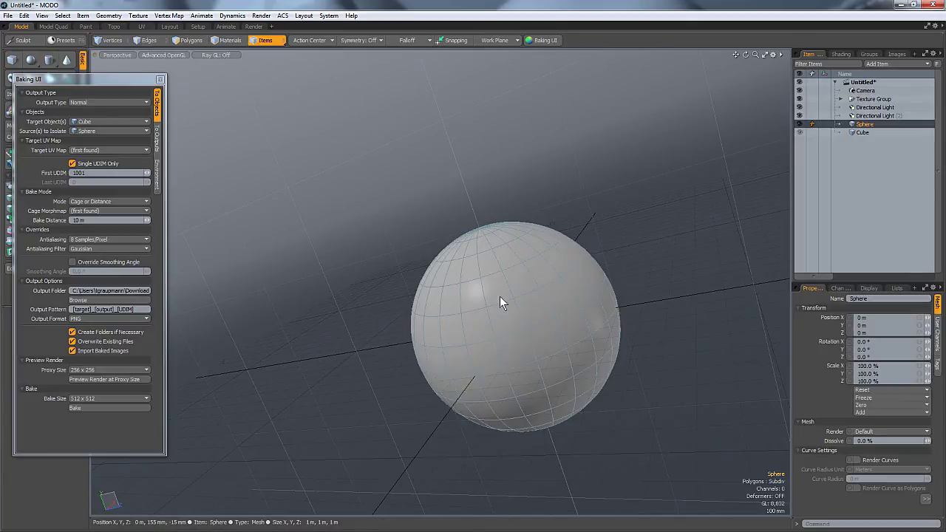
pyautogui.click(186, 41)
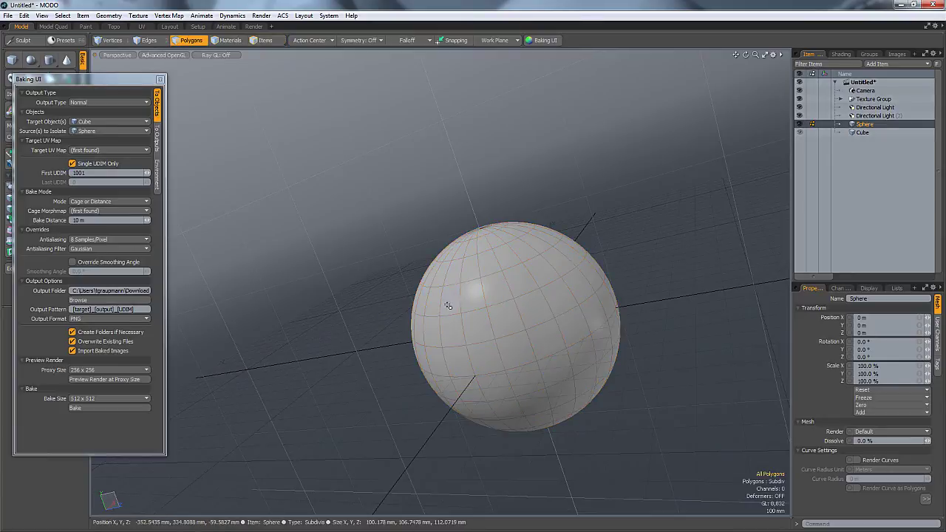
pyautogui.moveTo(492, 298); pyautogui.dragTo(514, 346)
pyautogui.press('l')
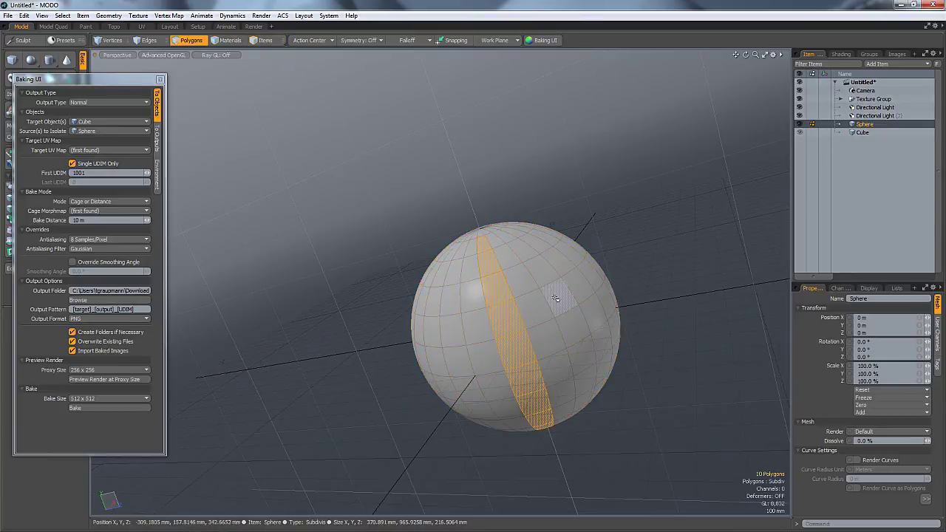
pyautogui.keyDown('shift'); pyautogui.moveTo(550, 284); pyautogui.dragTo(566, 329); pyautogui.keyUp('shift')
pyautogui.press('l')
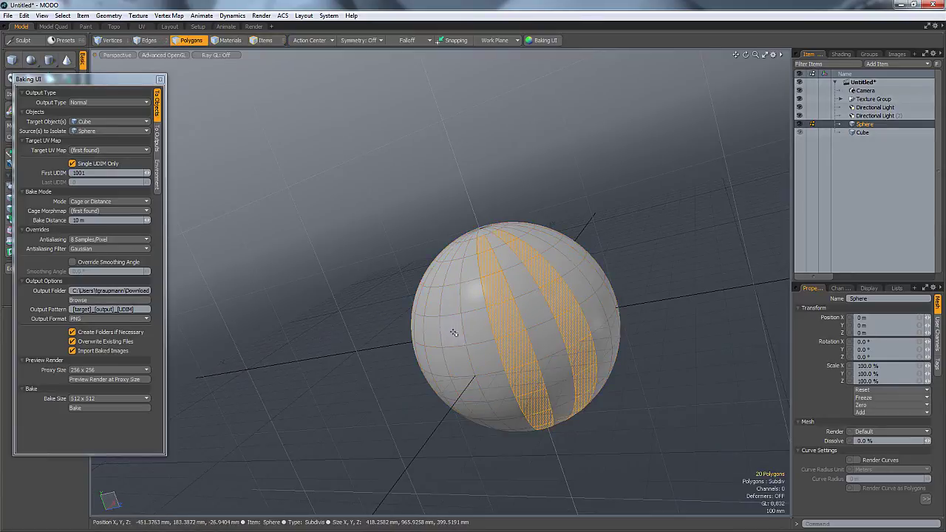
pyautogui.moveTo(448, 323)
pyautogui.keyDown('shift'); pyautogui.mouseDown()
pyautogui.moveTo(455, 366)
pyautogui.moveTo(503, 333)
pyautogui.moveTo(484, 357)
pyautogui.mouseUp(); pyautogui.keyUp('shift')
pyautogui.press('l')
pyautogui.press('l')
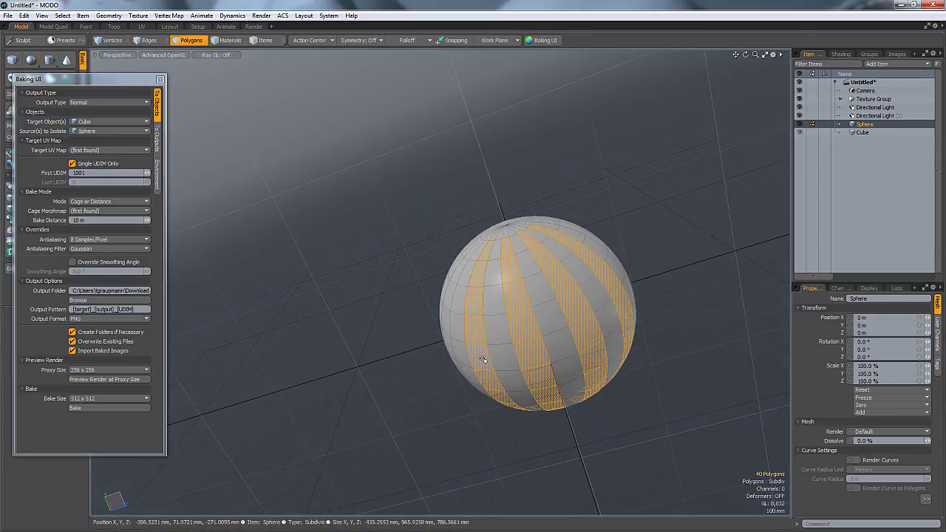
# Bevel the selected sphere strips inward with an inset to form vertical grooves.
pyautogui.press('b')
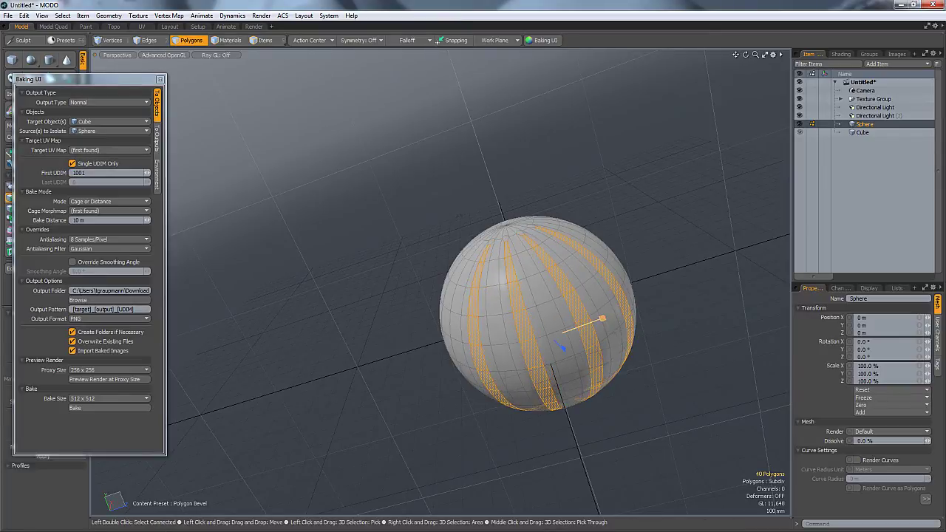
pyautogui.moveTo(565, 353); pyautogui.dragTo(560, 376)
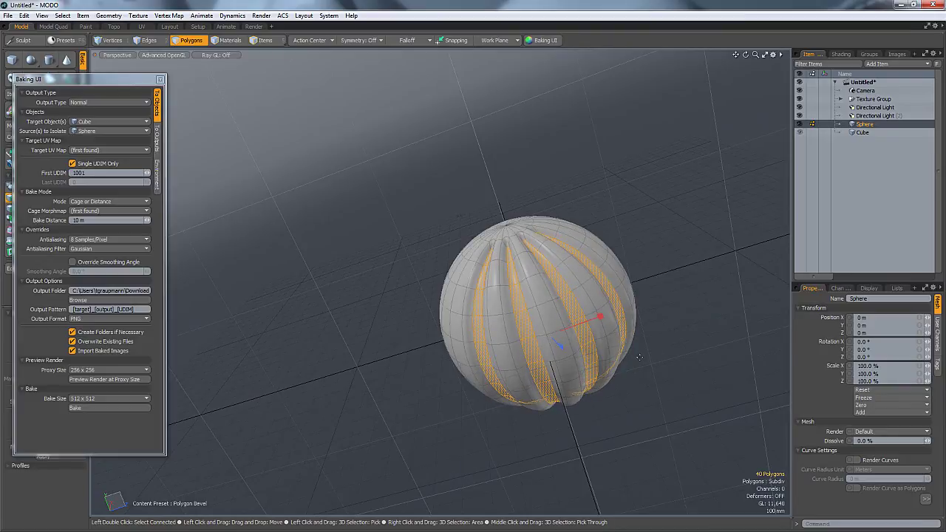
# Finish the groove bevel and select two more pole-to-pole polygon strips on the smooth side of the sphere.
pyautogui.press('q')
pyautogui.click(705, 328)
pyautogui.keyDown('alt'); pyautogui.moveTo(706, 327); pyautogui.dragTo(443, 332); pyautogui.keyUp('alt')
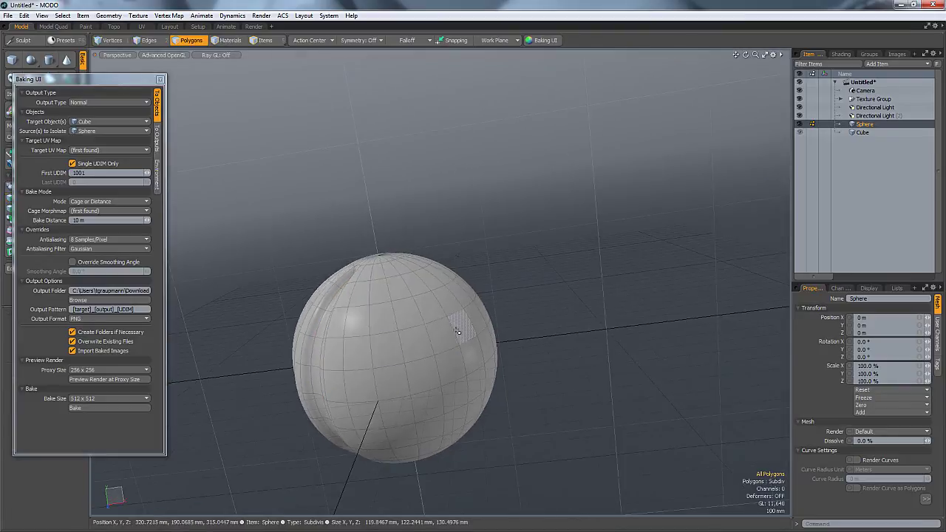
pyautogui.moveTo(414, 303); pyautogui.dragTo(430, 415)
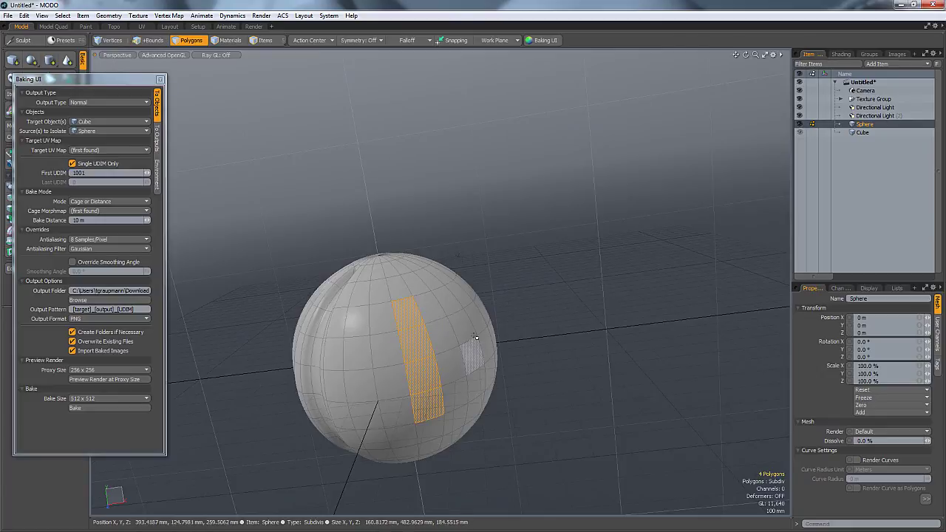
pyautogui.press('Up')
pyautogui.keyDown('shift'); pyautogui.moveTo(466, 315); pyautogui.dragTo(488, 364); pyautogui.keyUp('shift')
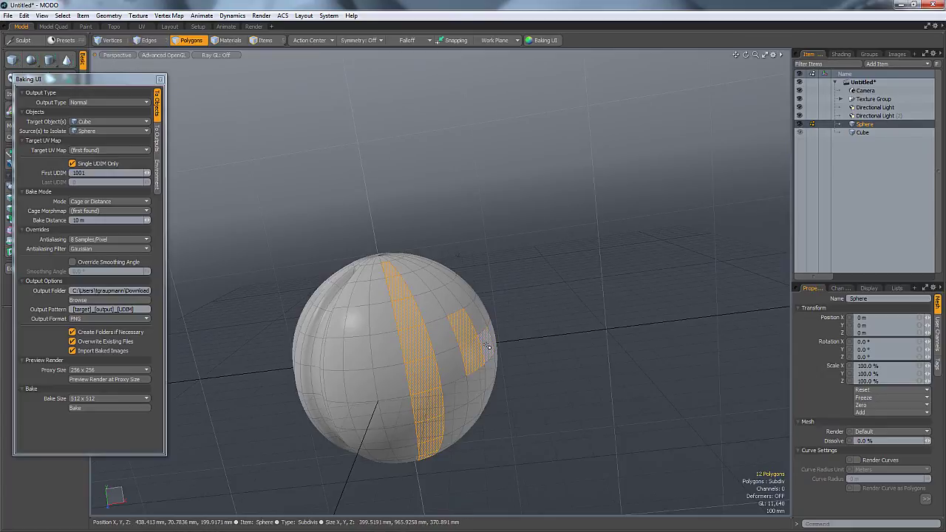
pyautogui.press('Up')
# Bevel the two selected strips outward with an inset to form raised vertical ridges, and clear the selection.
pyautogui.press('b')
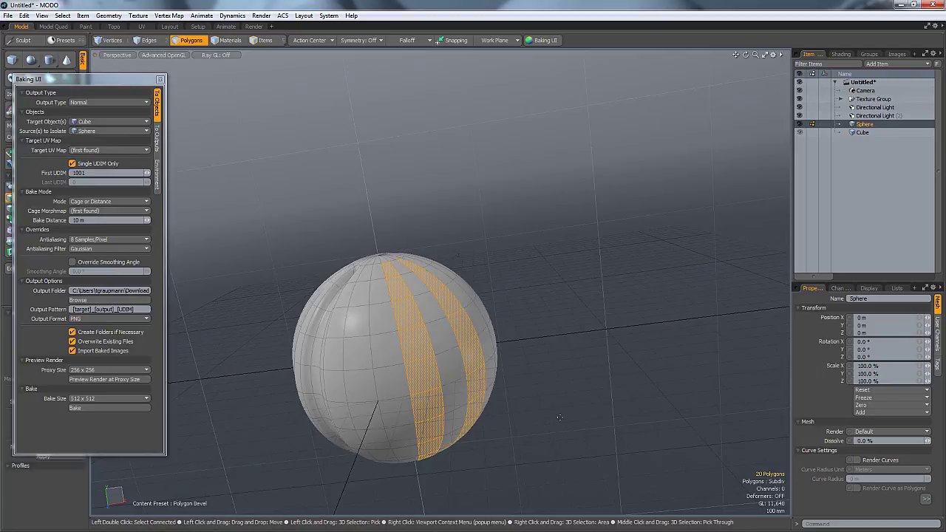
pyautogui.moveTo(462, 355); pyautogui.dragTo(473, 347)
pyautogui.press('q')
pyautogui.click(572, 426)
pyautogui.keyDown('alt'); pyautogui.moveTo(619, 373); pyautogui.dragTo(658, 352); pyautogui.keyUp('alt')
pyautogui.keyDown('alt'); pyautogui.moveTo(280, 304); pyautogui.dragTo(373, 246); pyautogui.keyUp('alt')
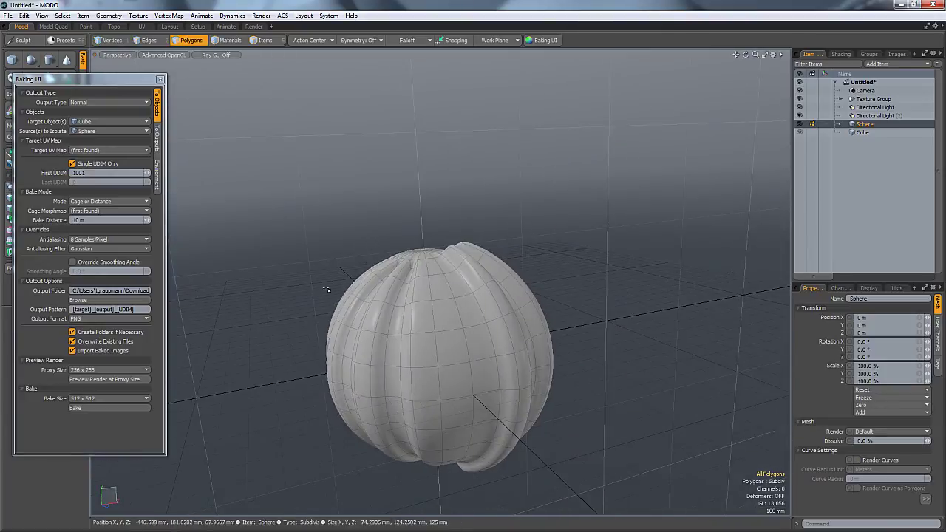
# Try to bake the normal map at 512 x 512 from the modified sphere onto the hidden Cube.
pyautogui.click(862, 132)
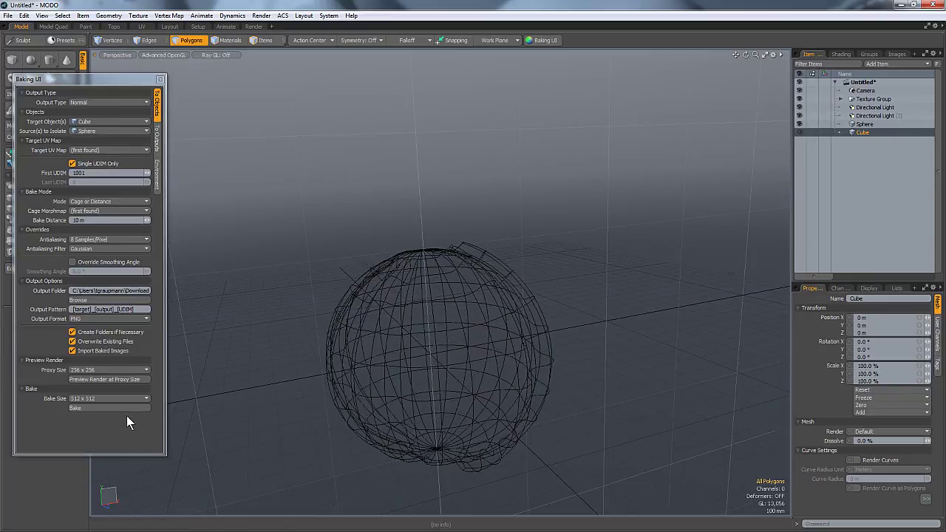
pyautogui.keyDown('ctrl'); pyautogui.click(865, 124); pyautogui.keyUp('ctrl')
pyautogui.click(870, 131)
pyautogui.click(114, 409)
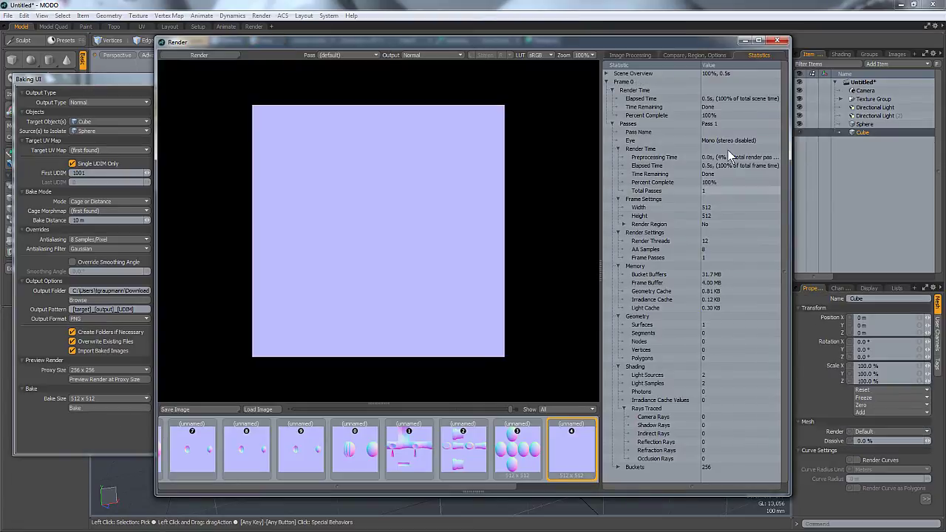
pyautogui.click(780, 44)
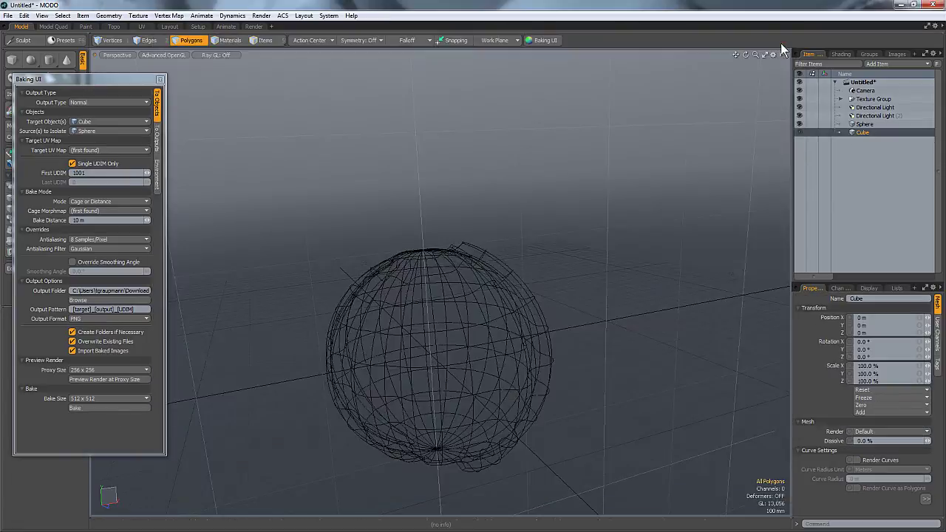
# Delete the old Cube item and create a new 1 m cube around the sphere.
pyautogui.click(864, 124)
pyautogui.click(866, 132)
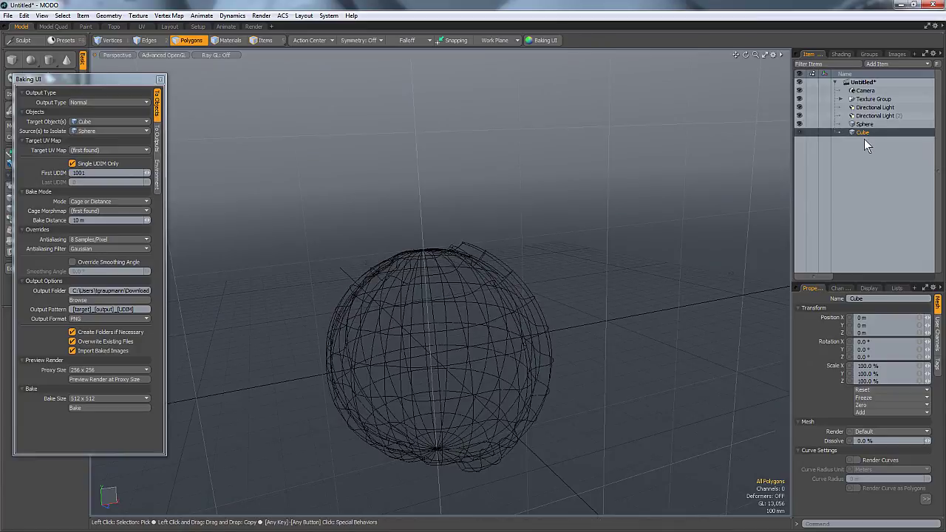
pyautogui.press('Delete')
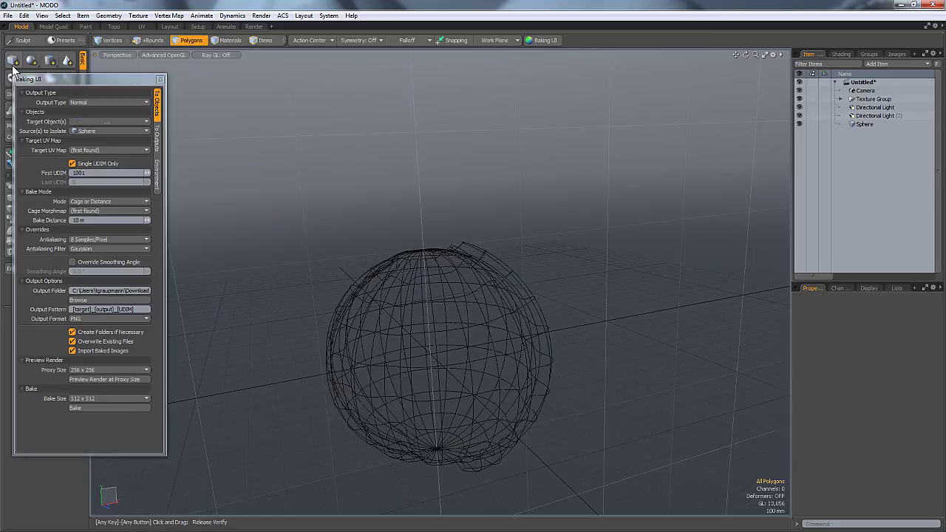
pyautogui.click(11, 60)
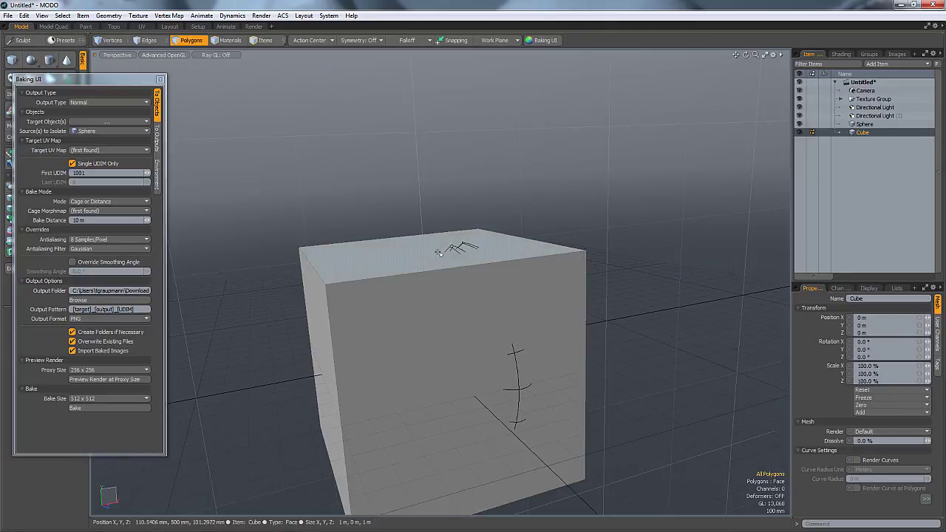
# Scale the new cube uniformly to about 1.12 m so it encloses the sphere, and assign it the existing Cube material.
pyautogui.doubleClick(547, 303)
pyautogui.press('y')
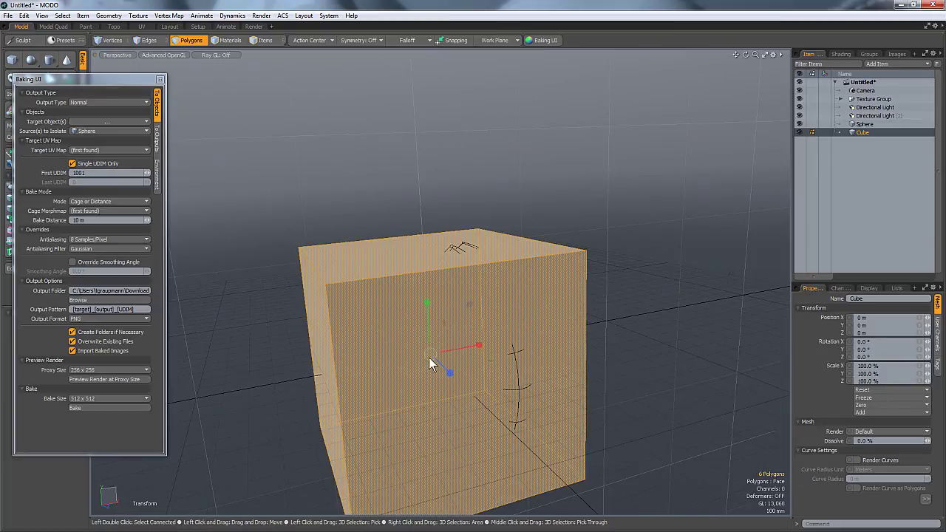
pyautogui.moveTo(431, 354); pyautogui.dragTo(458, 354)
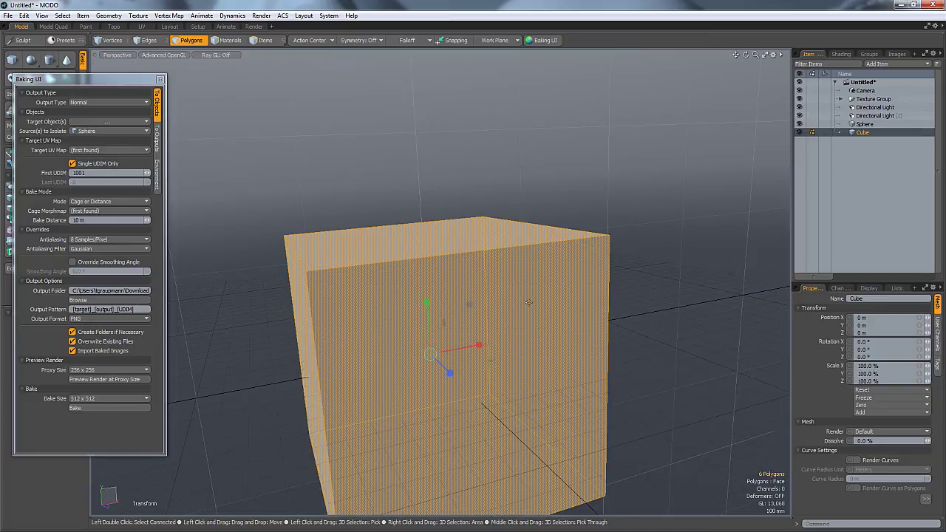
pyautogui.press('m')
pyautogui.press('Return')
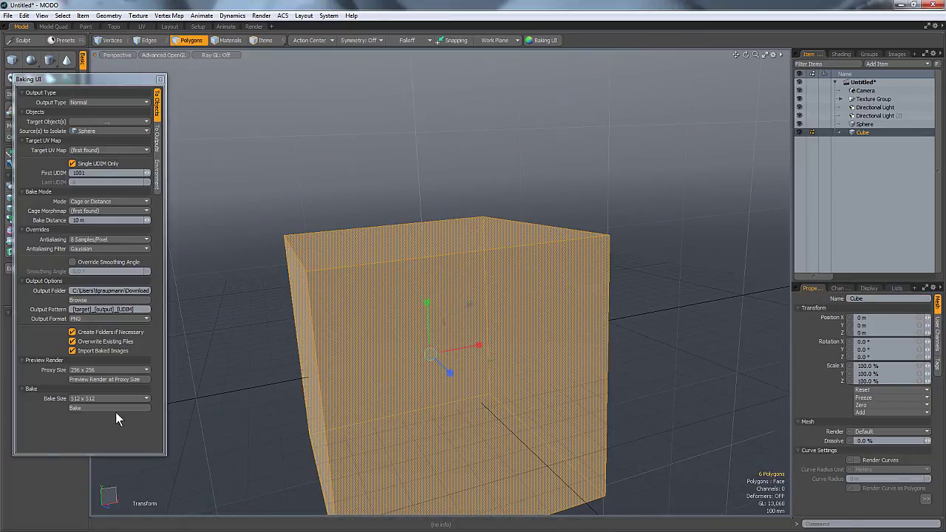
# Set Cube as the bake target object and bake the sphere's normal map at 512 x 512.
pyautogui.click(88, 122)
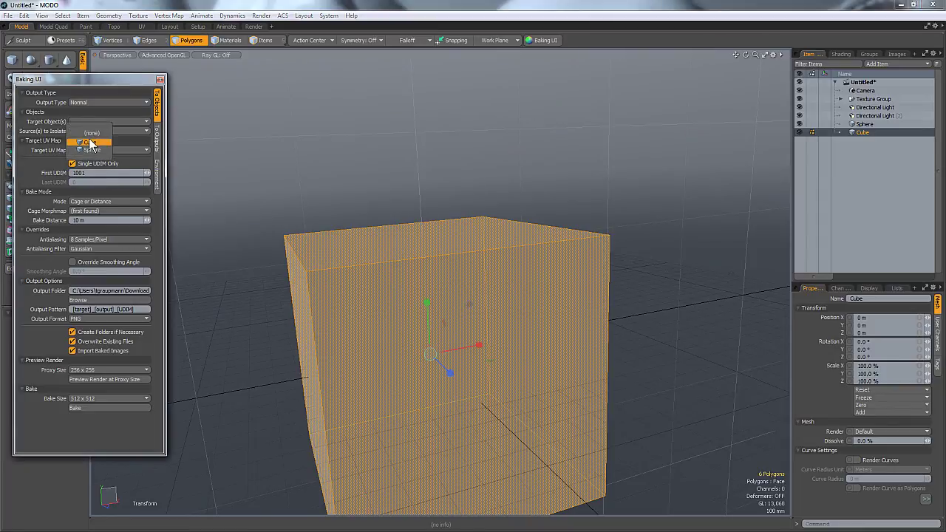
pyautogui.click(90, 142)
pyautogui.click(93, 408)
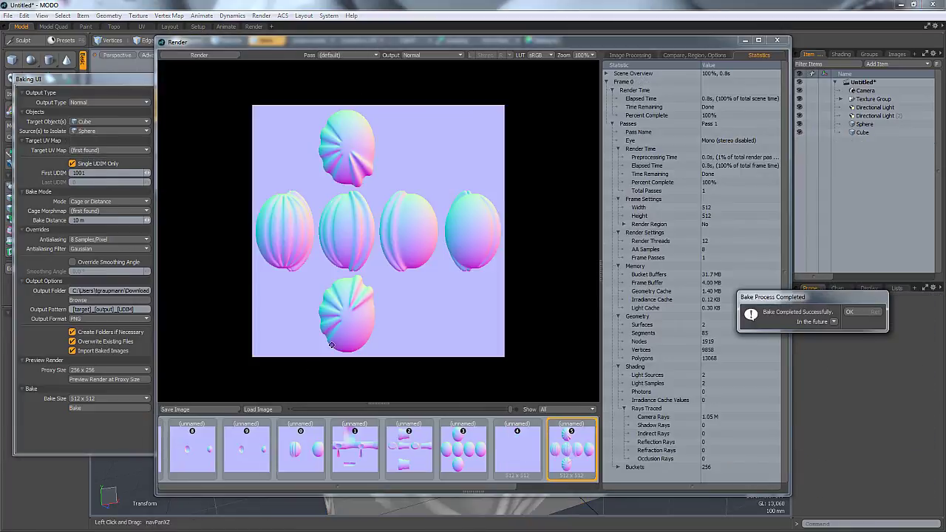
pyautogui.click(853, 313)
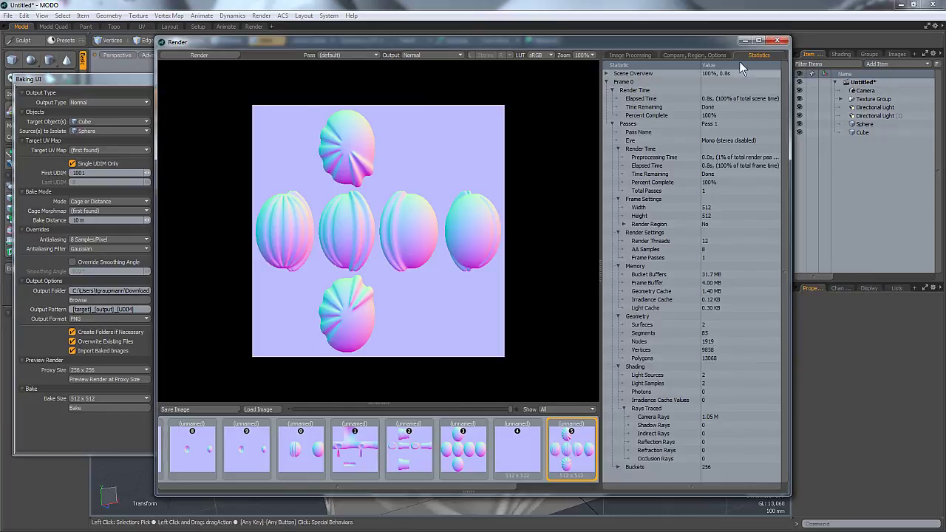
pyautogui.click(778, 41)
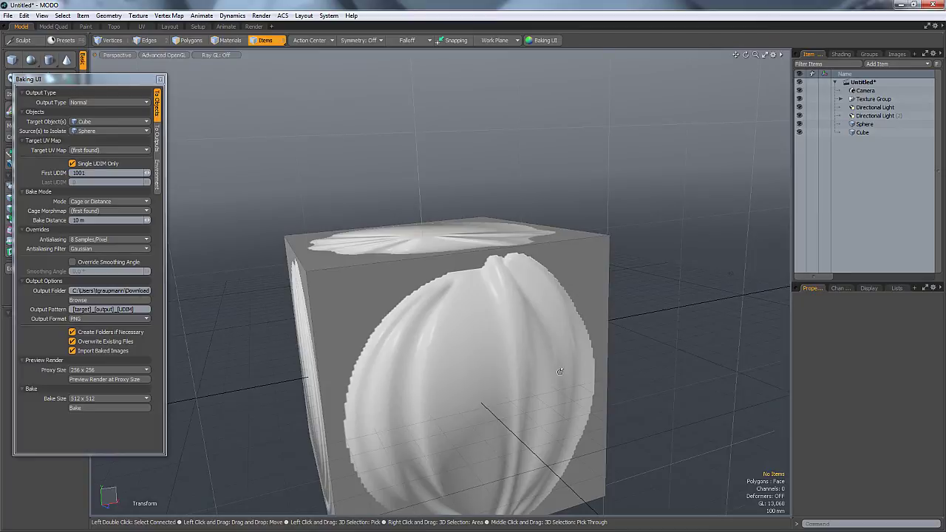
# Inspect the edges of the baked normals up close and rebake the map at a bake size of 1024 x 1024.
pyautogui.keyDown('alt'); pyautogui.moveTo(577, 335); pyautogui.dragTo(403, 352); pyautogui.keyUp('alt')
pyautogui.scroll(6, 405, 326)
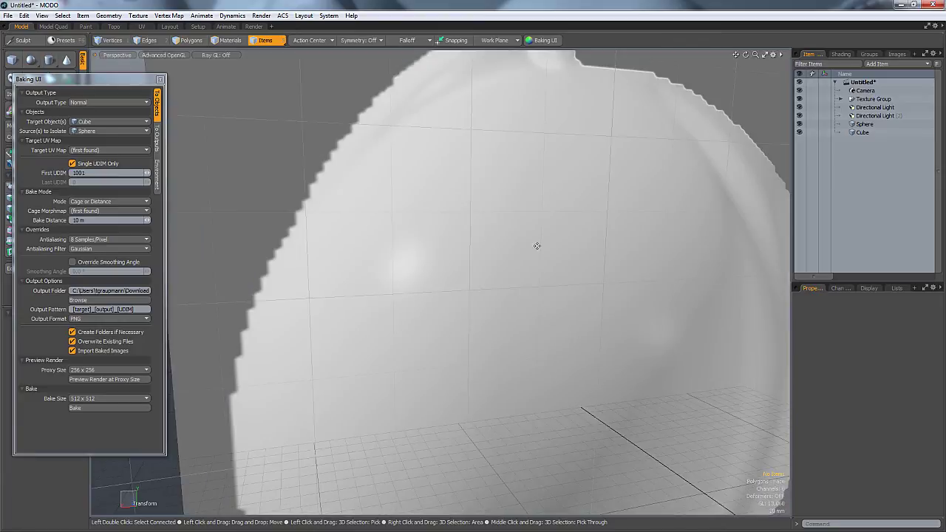
pyautogui.scroll(-5, 664, 383)
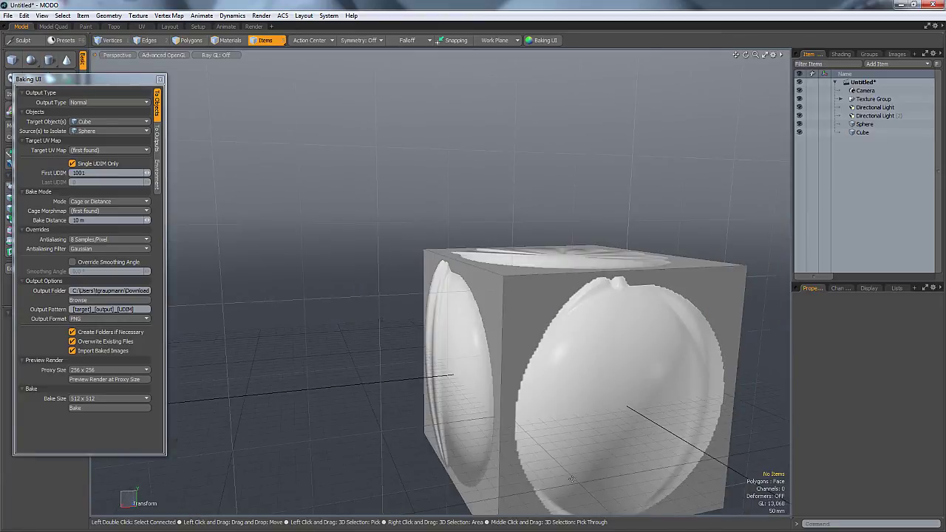
pyautogui.click(90, 400)
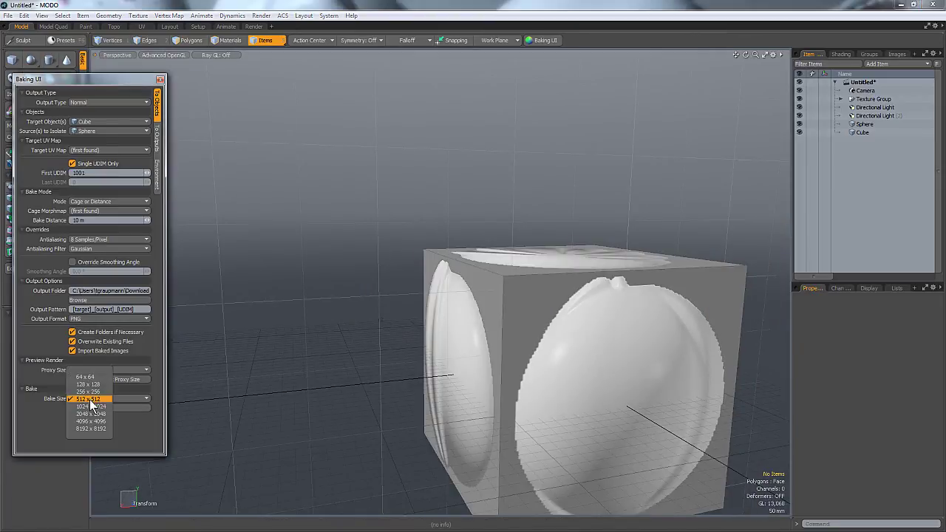
pyautogui.click(91, 407)
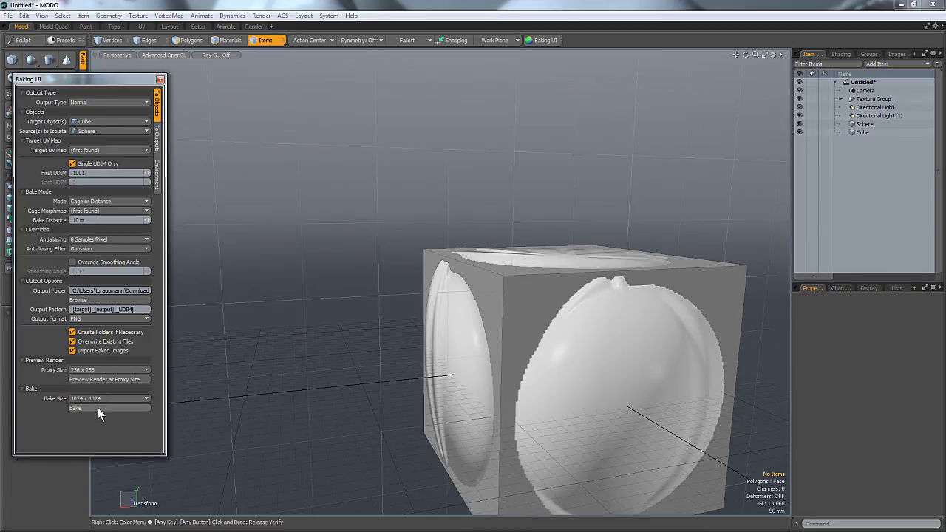
pyautogui.click(97, 407)
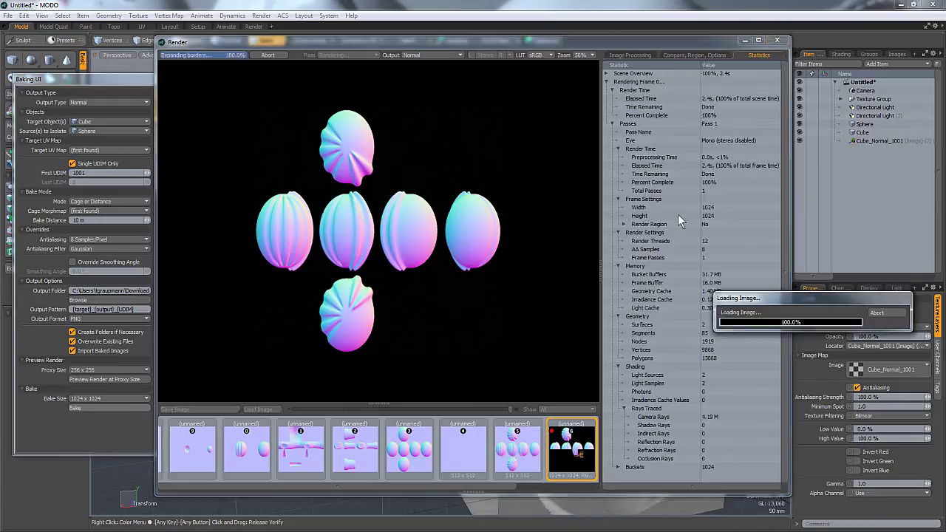
pyautogui.click(850, 313)
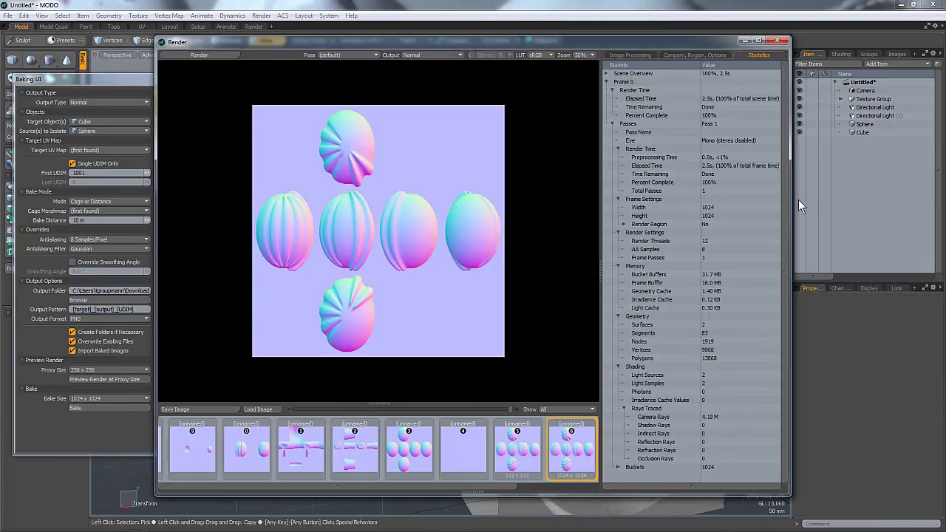
pyautogui.click(785, 43)
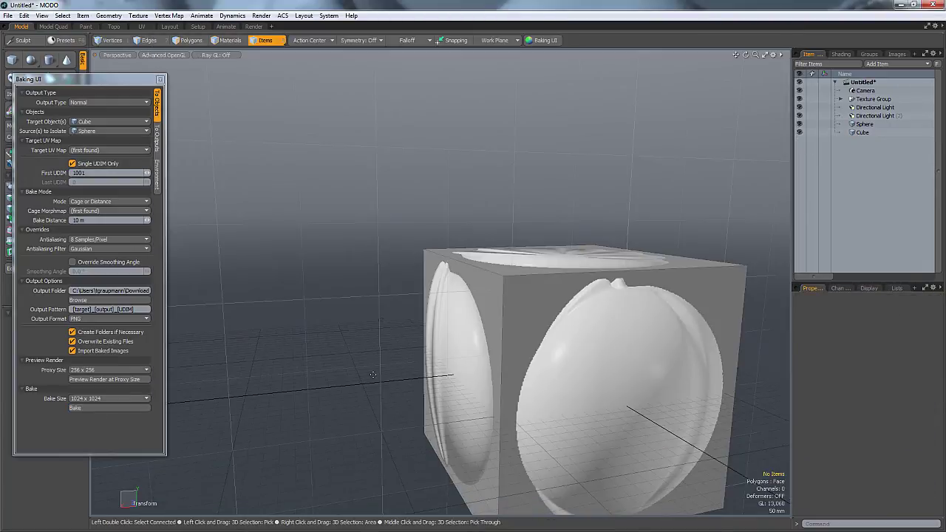
# Examine the rebaked grooves and ridges on the faces of the cube from several angles.
pyautogui.moveTo(348, 379)
pyautogui.keyDown('alt'); pyautogui.mouseDown()
pyautogui.moveTo(593, 351)
pyautogui.moveTo(414, 364)
pyautogui.mouseUp(); pyautogui.keyUp('alt')
pyautogui.moveTo(604, 362)
pyautogui.keyDown('alt'); pyautogui.mouseDown()
pyautogui.moveTo(397, 374)
pyautogui.moveTo(535, 357)
pyautogui.moveTo(495, 448)
pyautogui.moveTo(609, 394)
pyautogui.moveTo(607, 380)
pyautogui.mouseUp(); pyautogui.keyUp('alt')
pyautogui.scroll(-8, 607, 380)
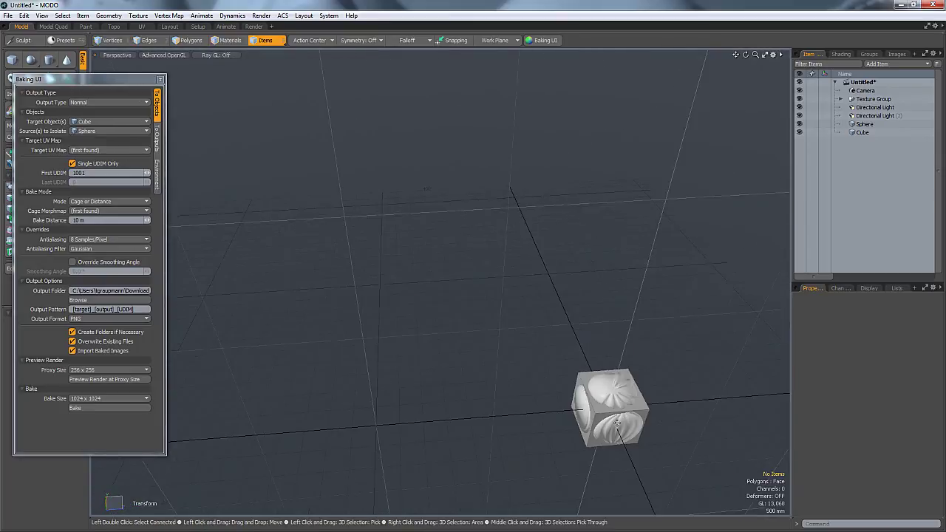
pyautogui.scroll(4, 618, 423)
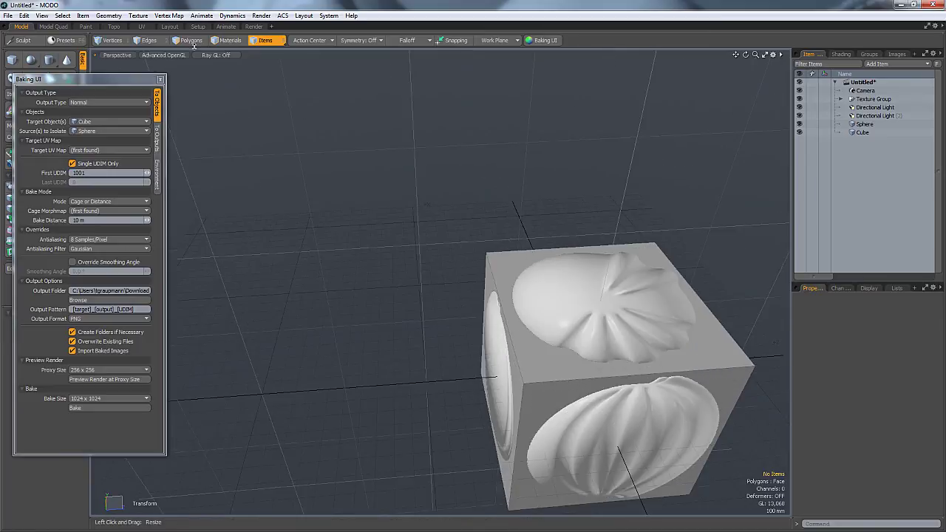
pyautogui.press('3')
pyautogui.doubleClick(573, 417)
pyautogui.click(574, 417)
pyautogui.hotkey('shift', 'a')
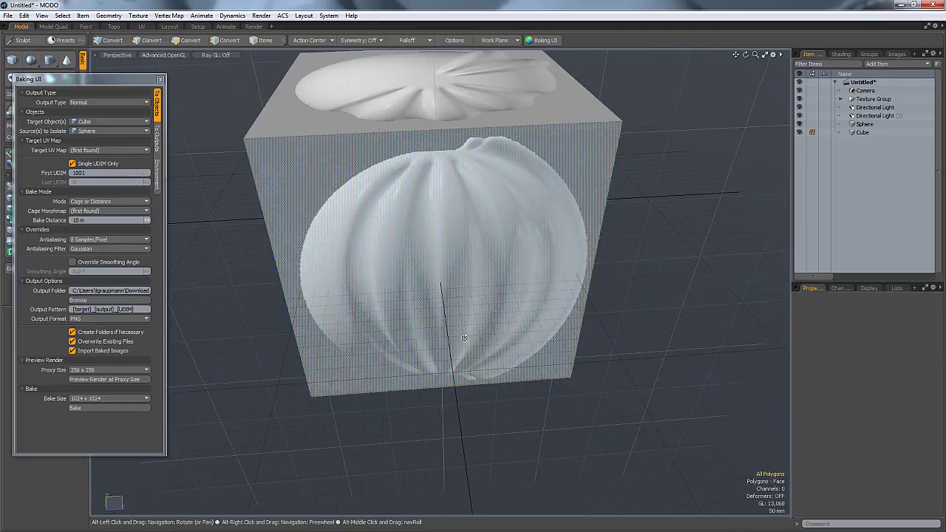
pyautogui.click(684, 332)
pyautogui.keyDown('alt'); pyautogui.moveTo(471, 379); pyautogui.dragTo(591, 228); pyautogui.keyUp('alt')
pyautogui.scroll(-10, 518, 285)
pyautogui.scroll(5, 516, 291)
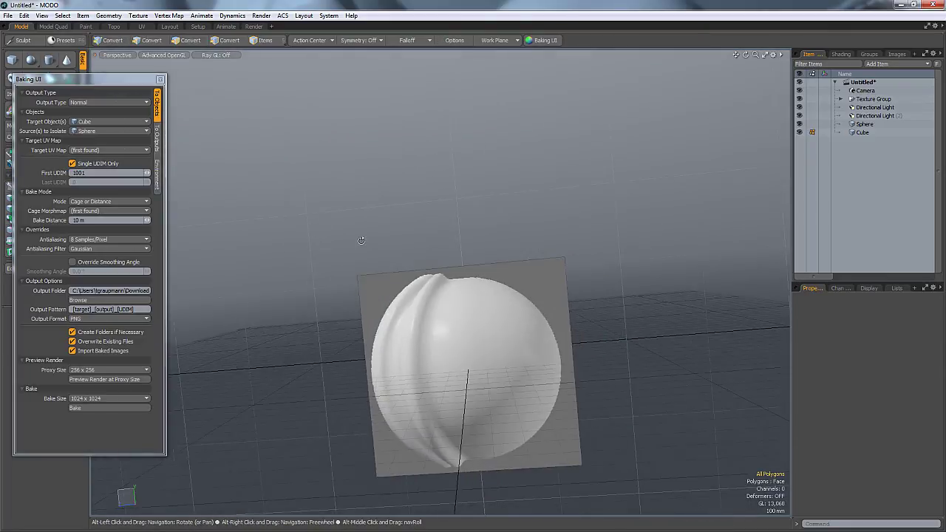
pyautogui.keyDown('alt'); pyautogui.moveTo(647, 382); pyautogui.dragTo(784, 259); pyautogui.keyUp('alt')
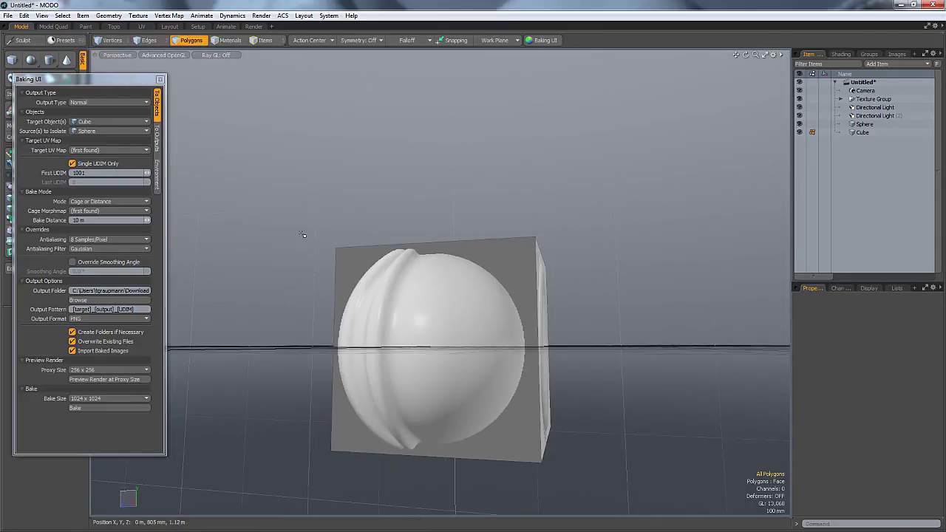
# Move the Baking UI window clear of the modeling tools, check the remaining cube faces and review the available bake output types.
pyautogui.moveTo(98, 82); pyautogui.dragTo(227, 91)
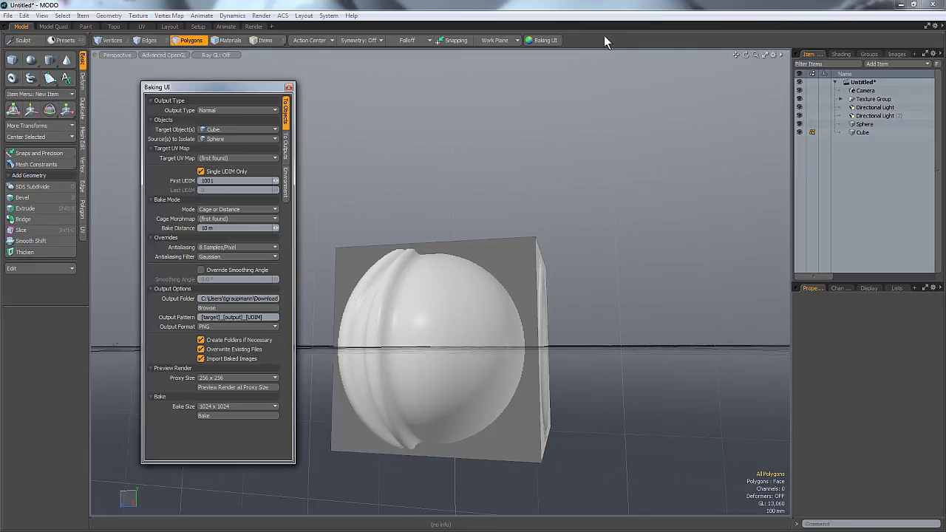
pyautogui.keyDown('alt'); pyautogui.moveTo(458, 275); pyautogui.dragTo(579, 271); pyautogui.keyUp('alt')
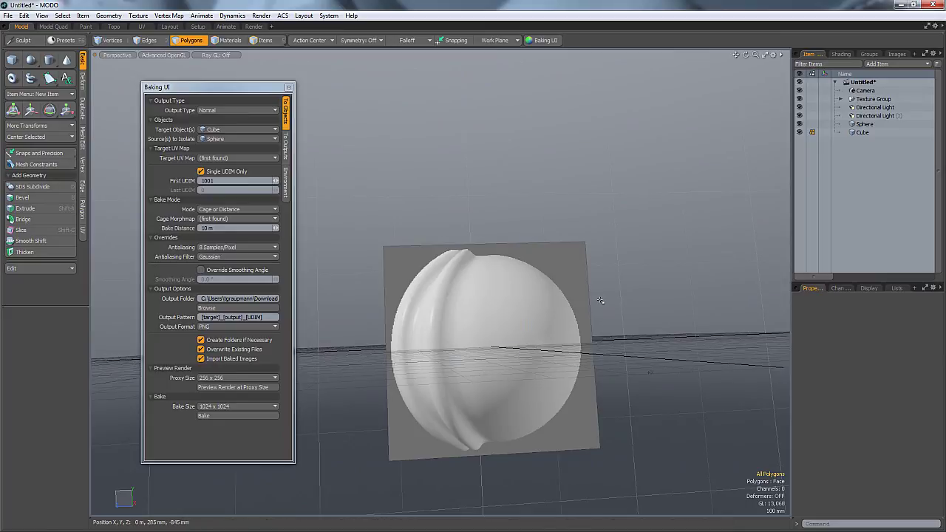
pyautogui.keyDown('alt'); pyautogui.moveTo(618, 338); pyautogui.dragTo(613, 380); pyautogui.keyUp('alt')
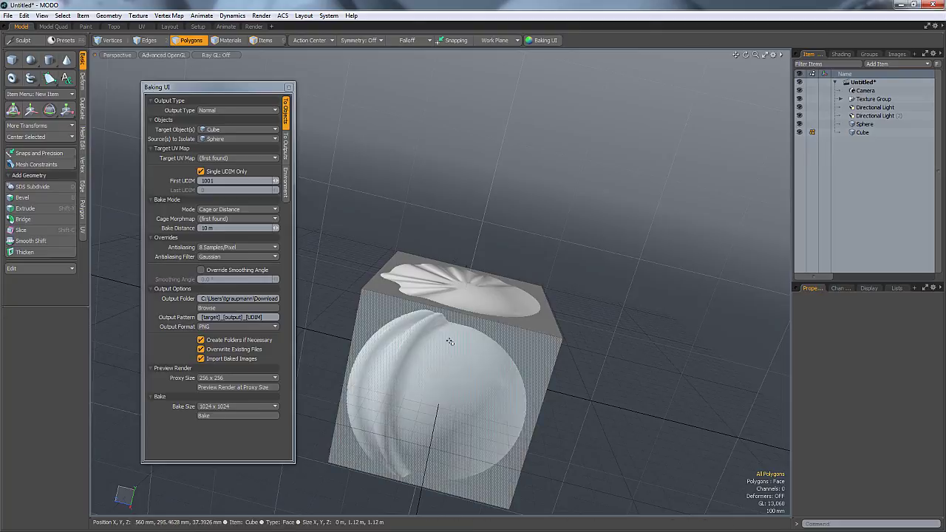
pyautogui.keyDown('alt'); pyautogui.moveTo(638, 351); pyautogui.dragTo(629, 328); pyautogui.keyUp('alt')
pyautogui.click(221, 112)
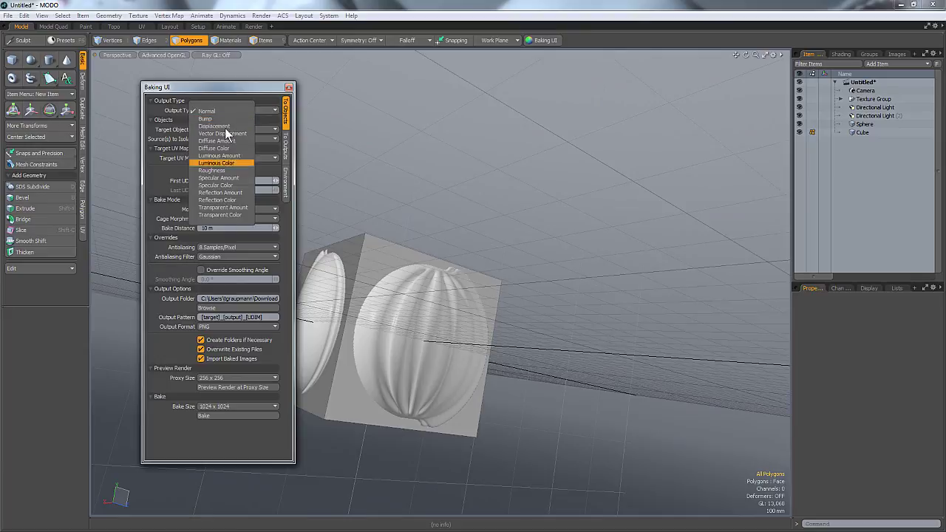
pyautogui.click(585, 194)
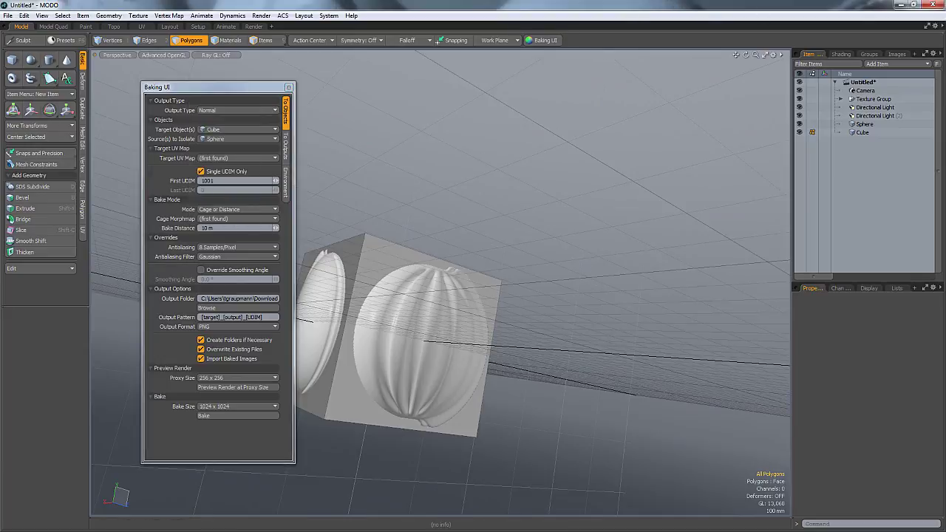